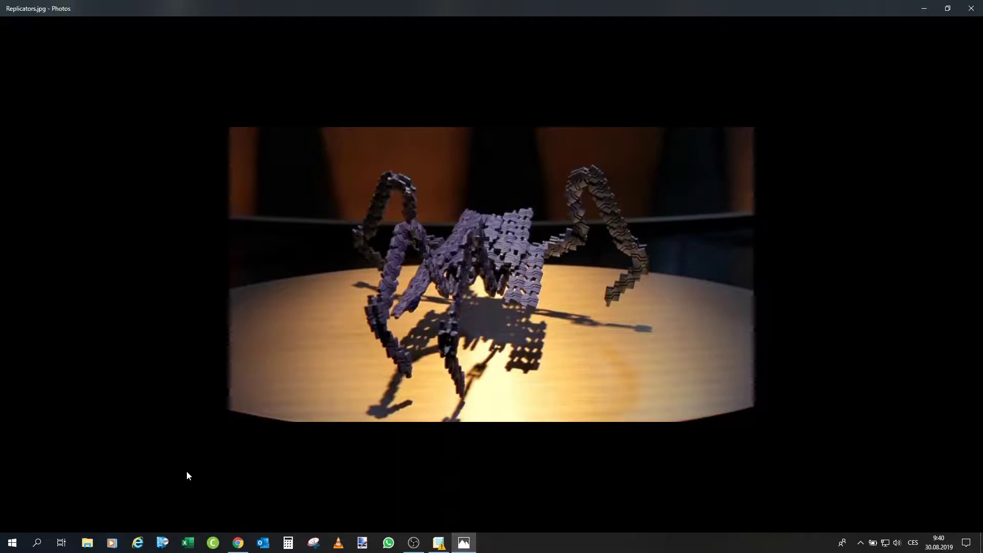
# - Bring the Google Images results for 'stargate replicator' forward and browse the thumbnails
pyautogui.click(229, 547)
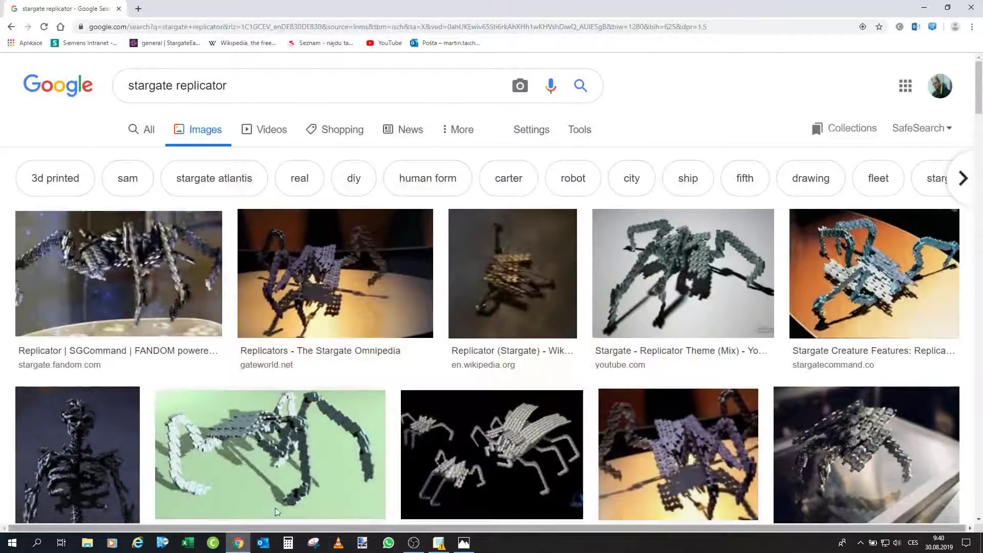
pyautogui.scroll(-1, 431, 283)
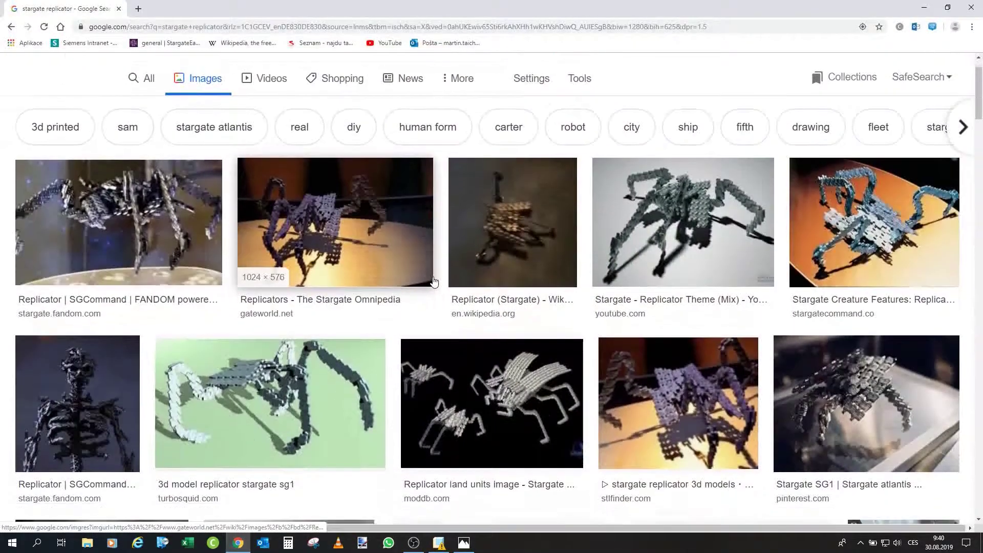
pyautogui.scroll(1, 493, 258)
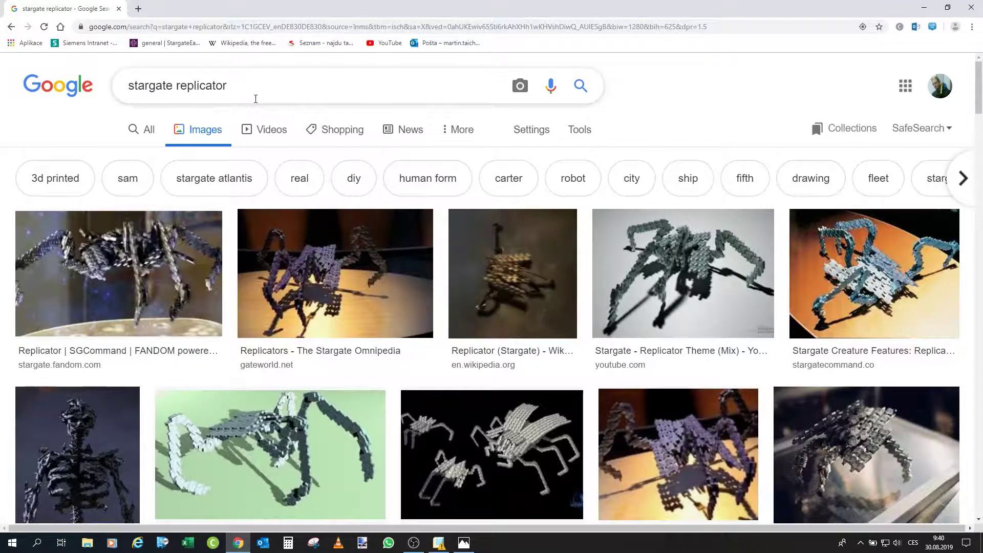
pyautogui.scroll(-1, 233, 185)
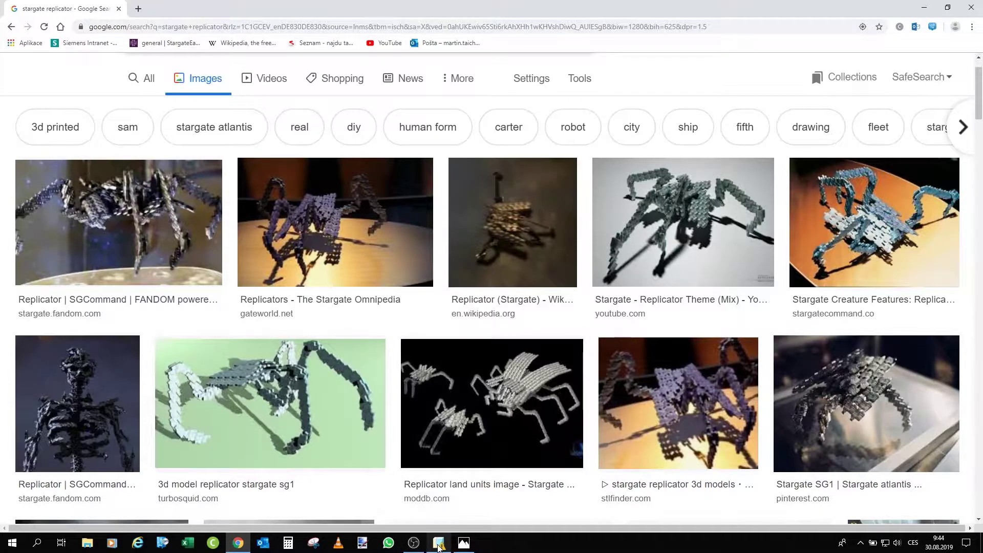
# - Switch to the REP.ASM replicator and orbit it to inspect body, legs and wings from several angles
pyautogui.click(438, 544)
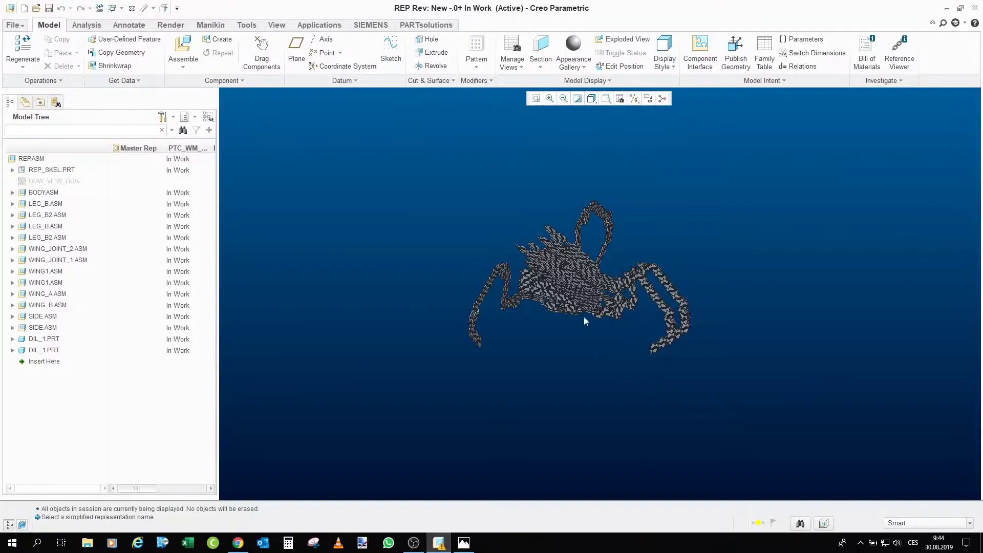
pyautogui.scroll(5, 586, 321)
pyautogui.moveTo(586, 322)
pyautogui.mouseDown(button='middle')
pyautogui.moveTo(509, 248)
pyautogui.moveTo(419, 269)
pyautogui.moveTo(482, 266)
pyautogui.moveTo(472, 243)
pyautogui.moveTo(486, 272)
pyautogui.moveTo(516, 293)
pyautogui.moveTo(484, 308)
pyautogui.moveTo(507, 281)
pyautogui.moveTo(594, 365)
pyautogui.mouseUp(button='middle')
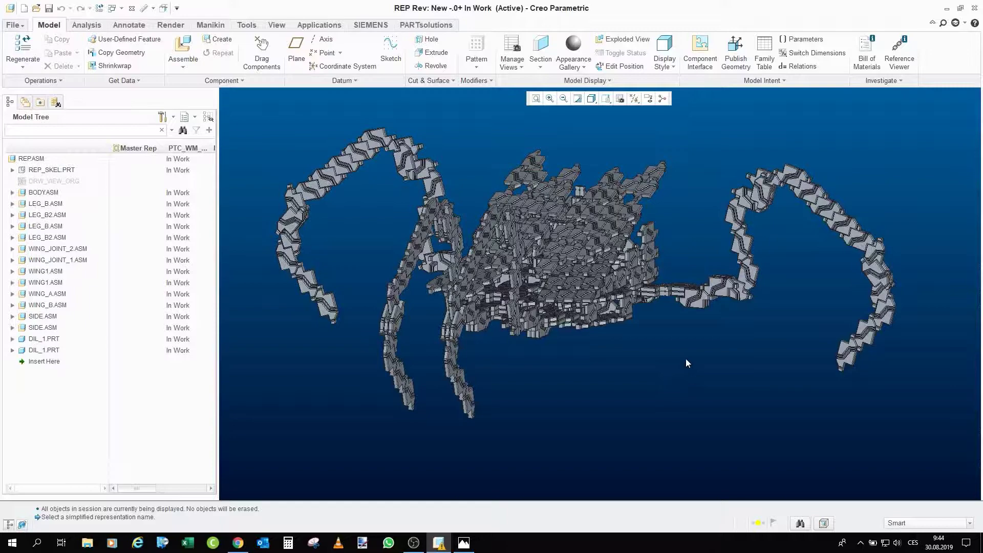
pyautogui.moveTo(681, 315)
pyautogui.mouseDown(button='middle')
pyautogui.moveTo(655, 343)
pyautogui.moveTo(660, 330)
pyautogui.moveTo(693, 321)
pyautogui.moveTo(649, 303)
pyautogui.moveTo(677, 299)
pyautogui.mouseUp(button='middle')
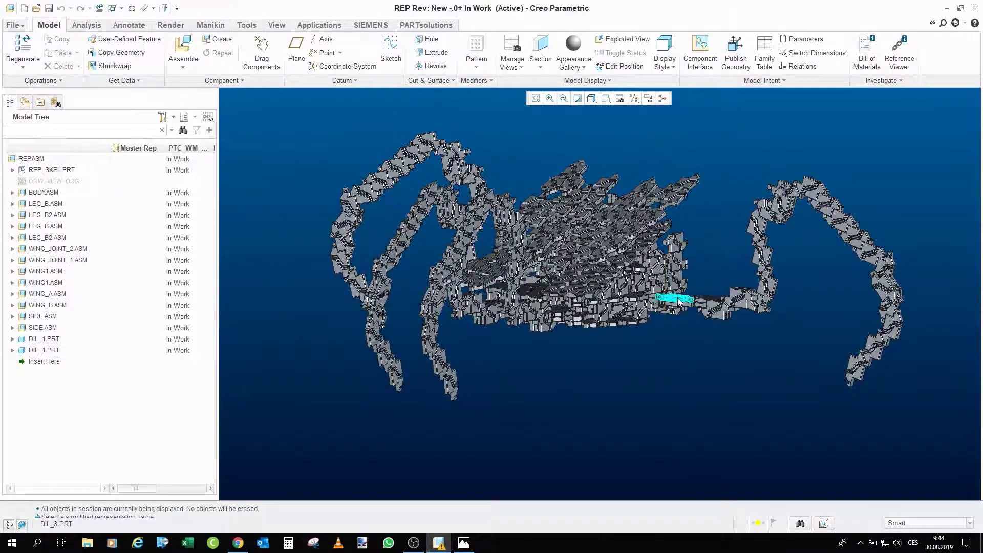
pyautogui.moveTo(690, 355); pyautogui.dragTo(687, 347, button='middle')
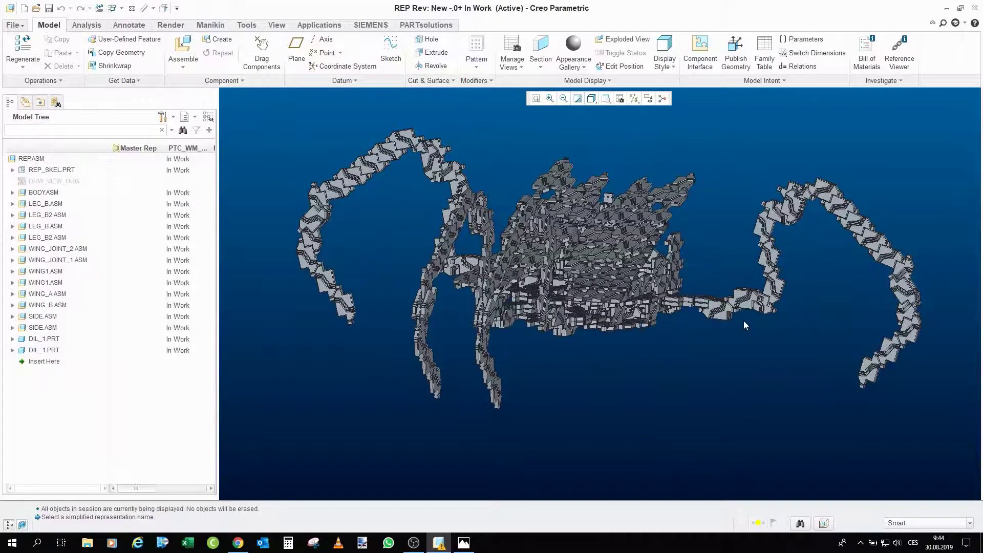
pyautogui.moveTo(744, 321); pyautogui.dragTo(720, 327, button='middle')
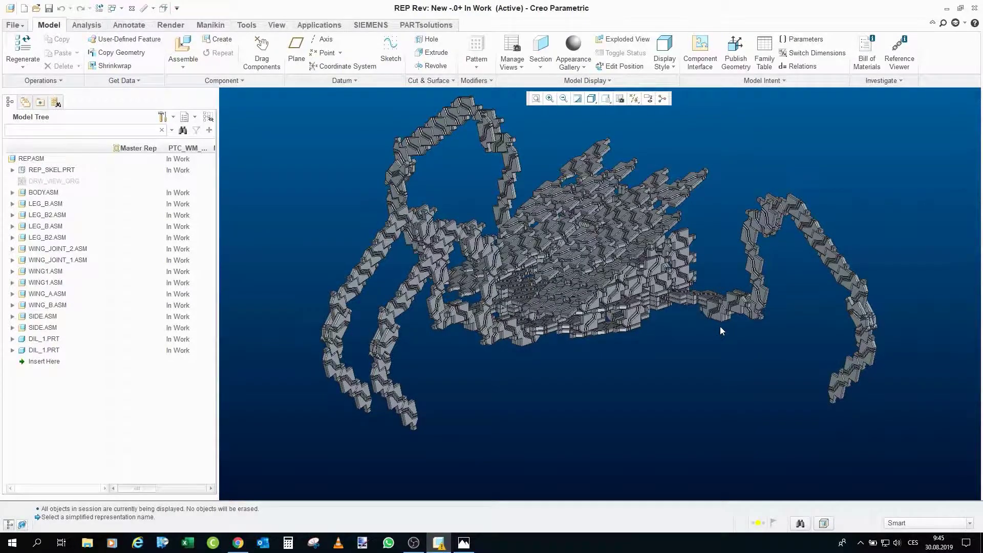
pyautogui.moveTo(588, 233)
pyautogui.mouseDown(button='middle')
pyautogui.moveTo(599, 267)
pyautogui.moveTo(578, 233)
pyautogui.mouseUp(button='middle')
pyautogui.scroll(3, 600, 267)
pyautogui.scroll(-3, 599, 268)
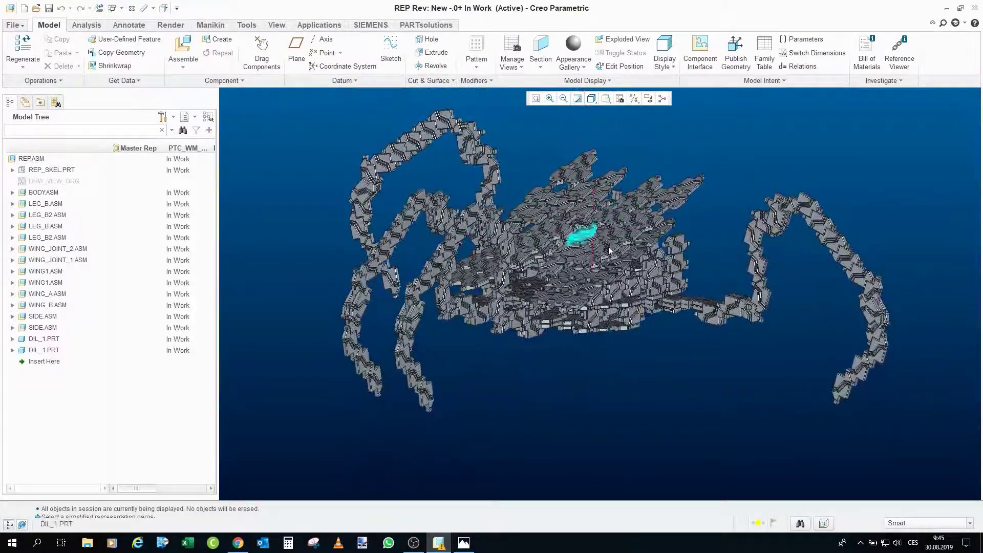
pyautogui.moveTo(576, 354); pyautogui.dragTo(594, 351, button='middle')
pyautogui.scroll(-3, 594, 351)
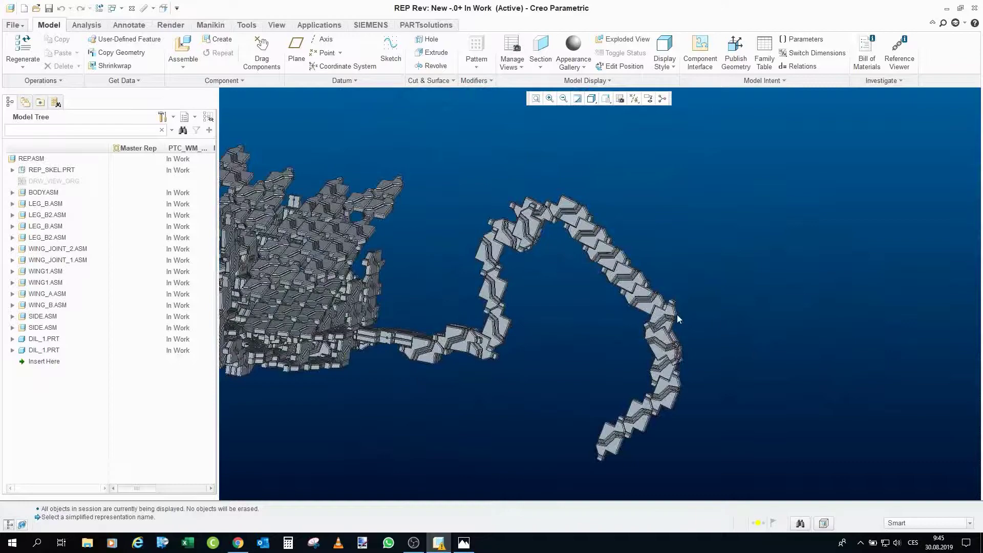
pyautogui.scroll(-6, 677, 317)
pyautogui.click(686, 307)
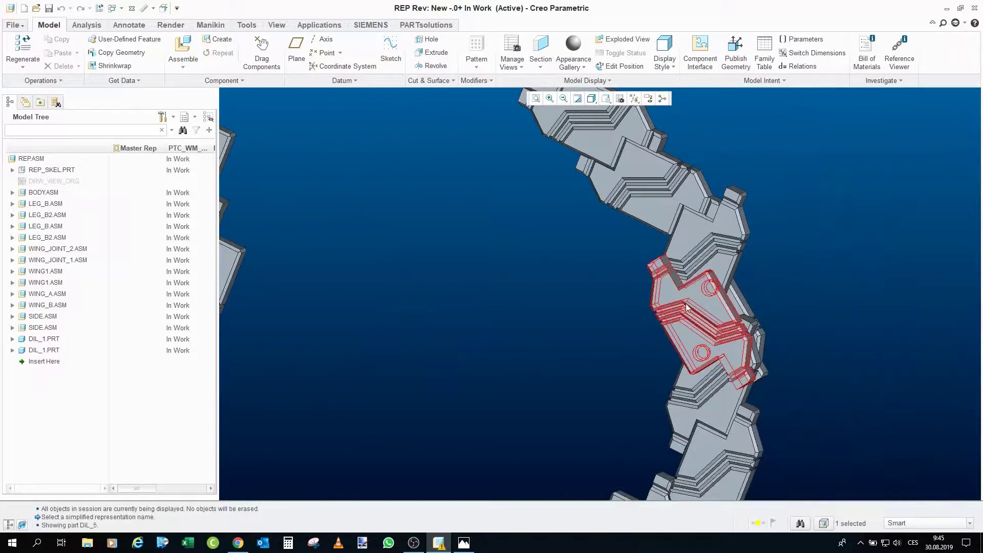
pyautogui.scroll(-5, 691, 342)
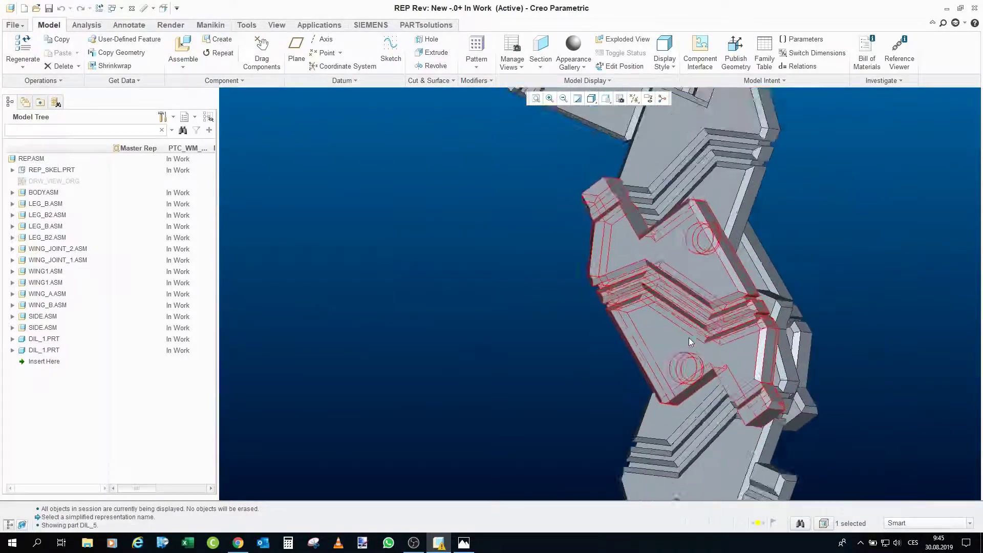
pyautogui.scroll(-3, 691, 342)
pyautogui.scroll(-3, 681, 353)
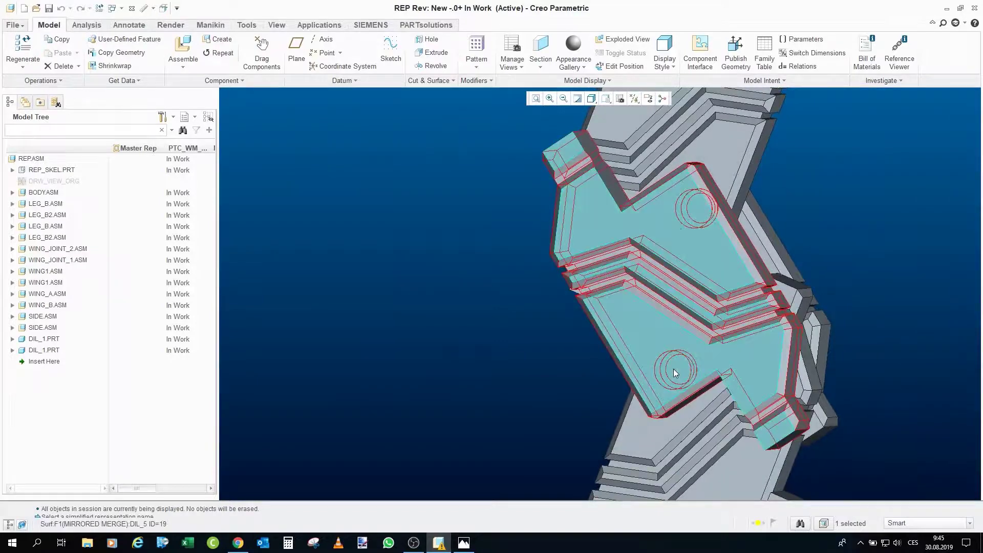
pyautogui.scroll(5, 545, 288)
pyautogui.click(641, 375)
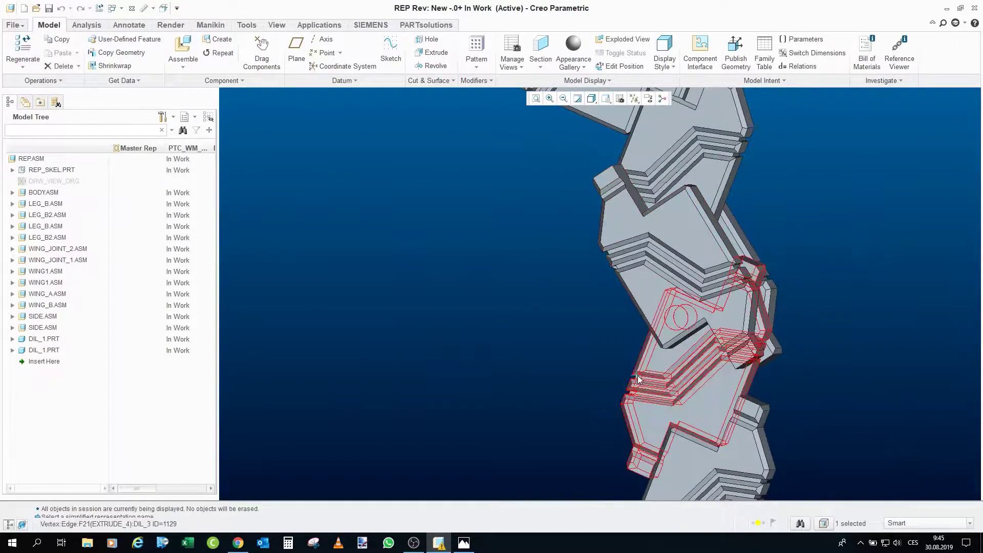
pyautogui.keyDown('ctrl'); pyautogui.click(665, 328); pyautogui.keyUp('ctrl')
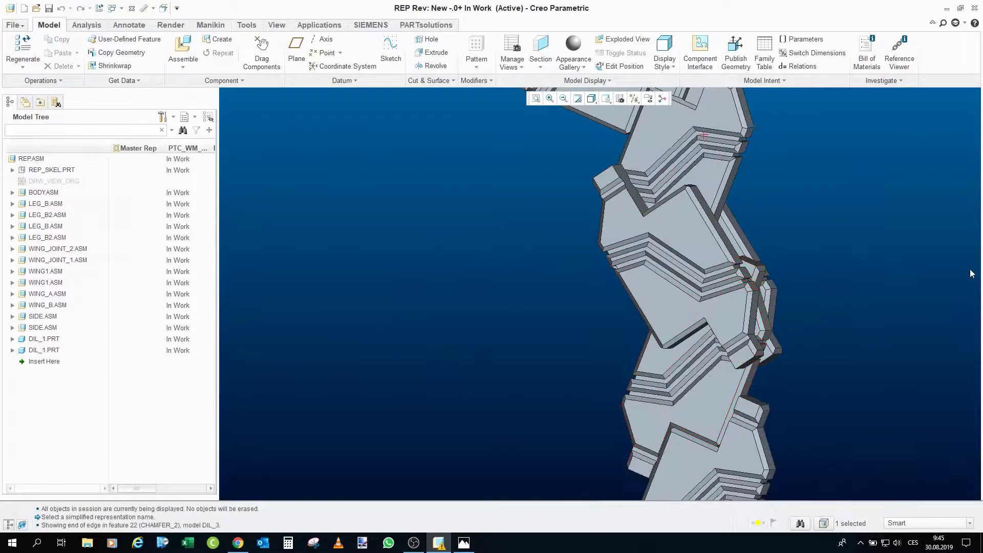
pyautogui.click(683, 147)
pyautogui.click(588, 221)
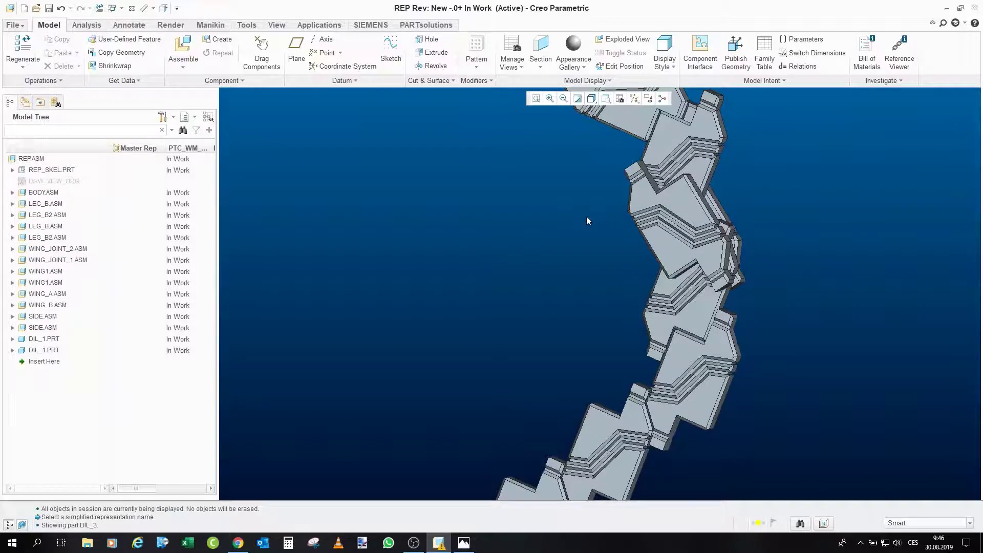
pyautogui.scroll(3, 587, 220)
pyautogui.scroll(2, 851, 262)
pyautogui.scroll(5, 851, 263)
pyautogui.moveTo(520, 300)
pyautogui.mouseDown(button='middle')
pyautogui.moveTo(588, 263)
pyautogui.moveTo(745, 309)
pyautogui.mouseUp(button='middle')
pyautogui.moveTo(501, 264); pyautogui.dragTo(511, 279, button='middle')
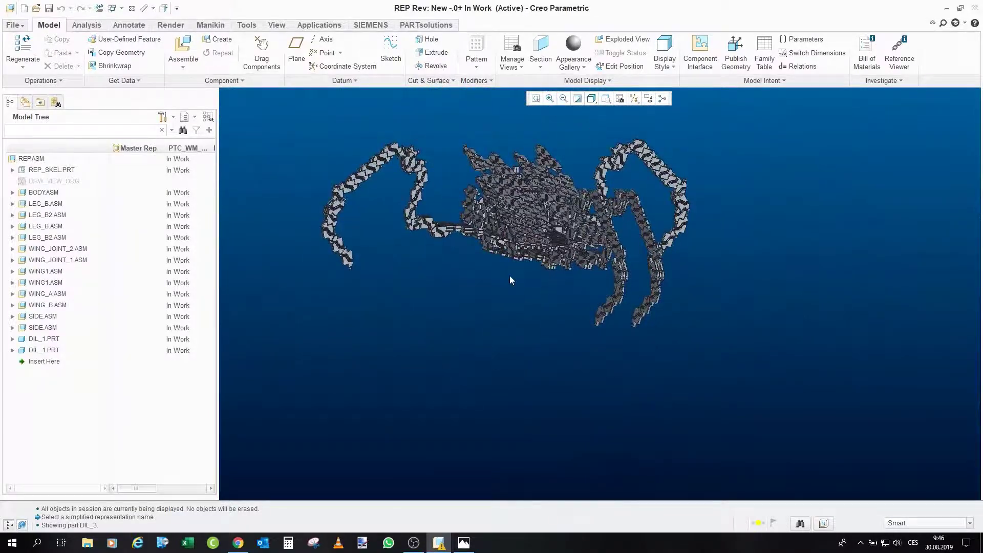
pyautogui.scroll(-5, 605, 359)
pyautogui.scroll(-6, 697, 449)
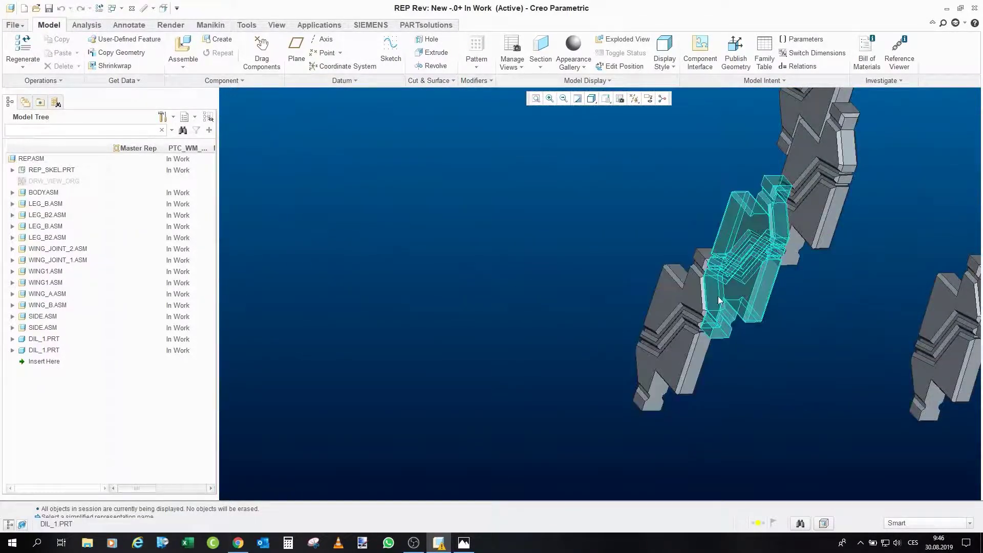
pyautogui.scroll(5, 768, 318)
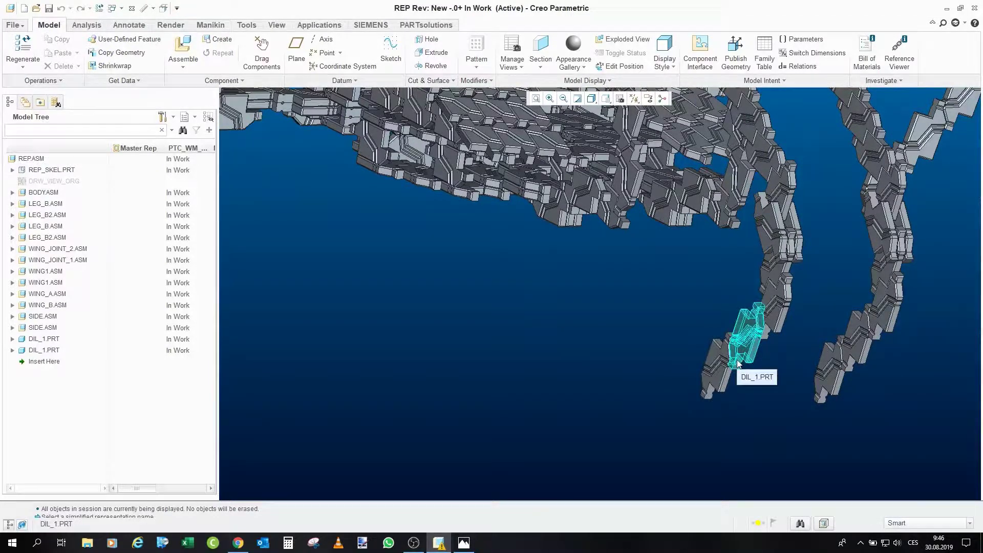
pyautogui.scroll(-5, 577, 349)
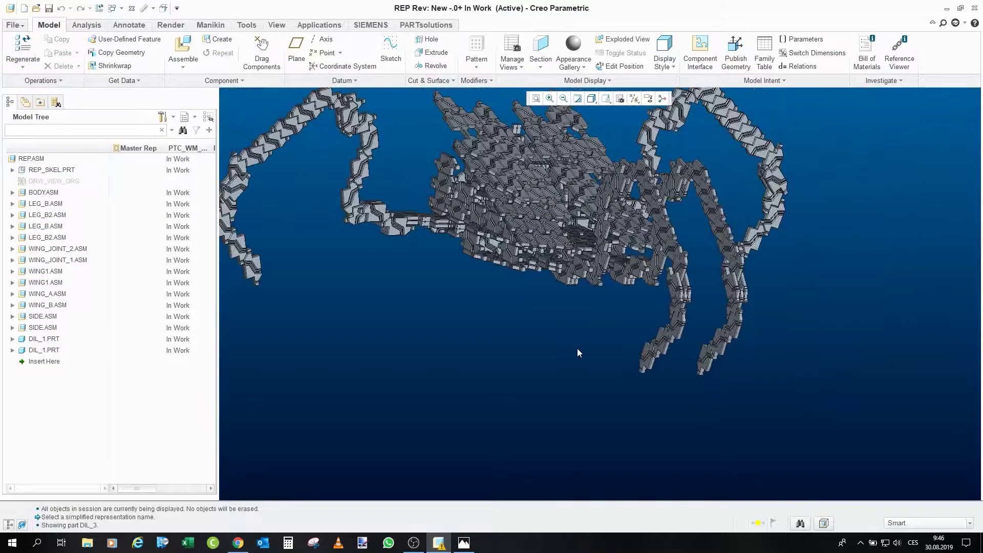
pyautogui.scroll(5, 488, 325)
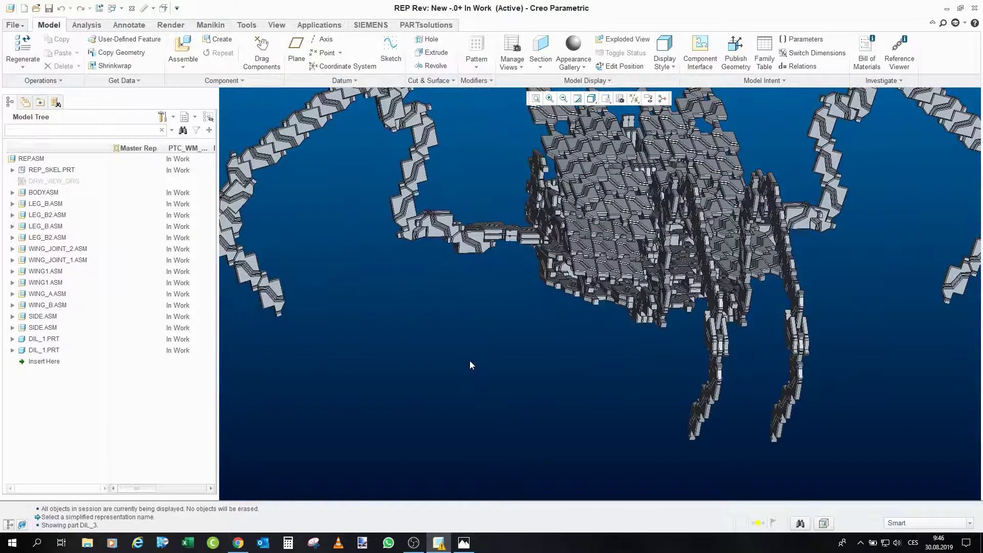
pyautogui.scroll(-3, 467, 361)
pyautogui.scroll(2, 450, 332)
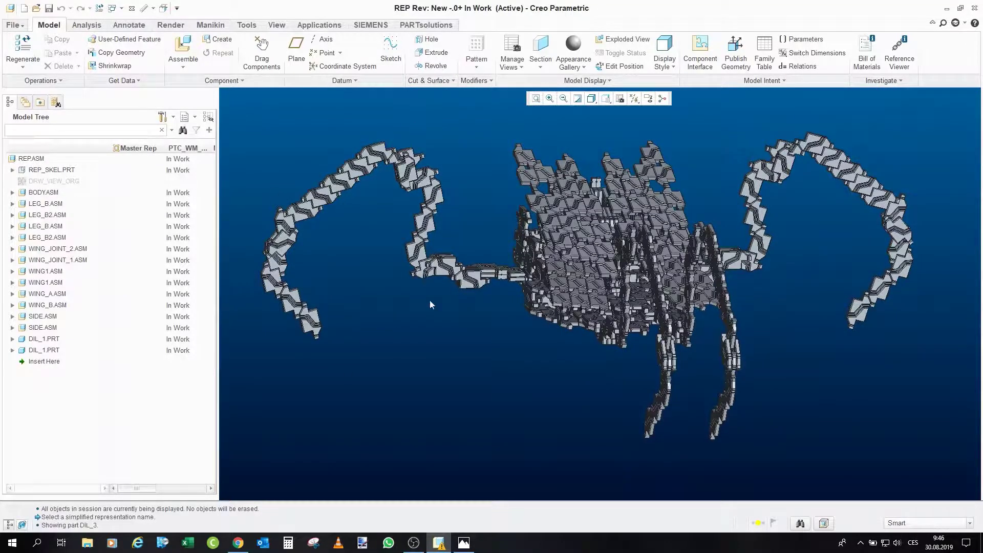
pyautogui.click(52, 193)
pyautogui.click(47, 204)
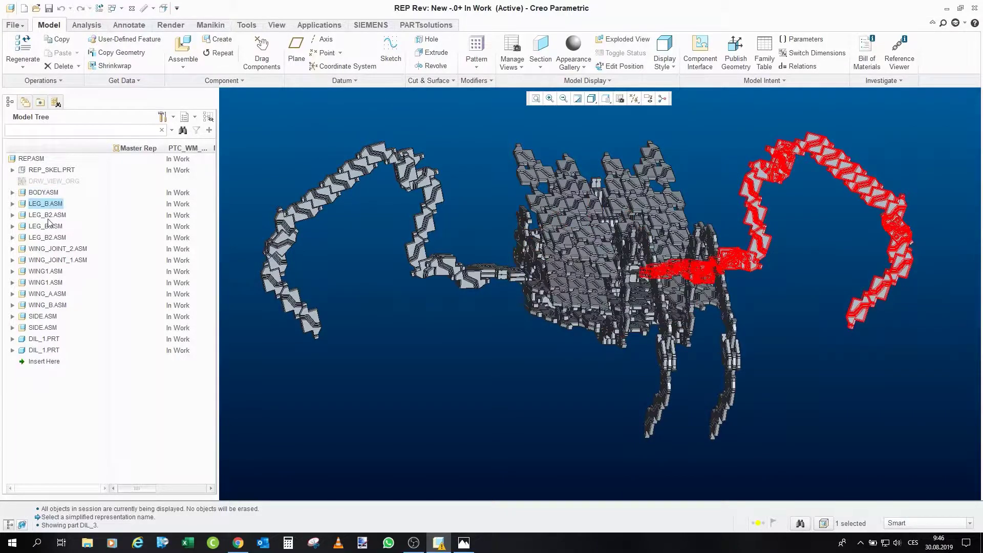
pyautogui.click(48, 226)
pyautogui.click(50, 237)
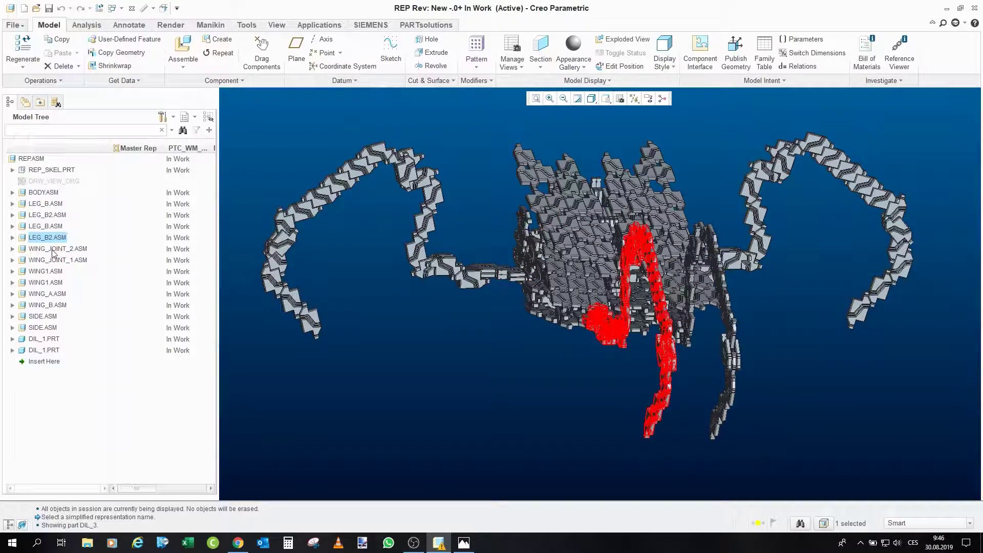
pyautogui.click(54, 250)
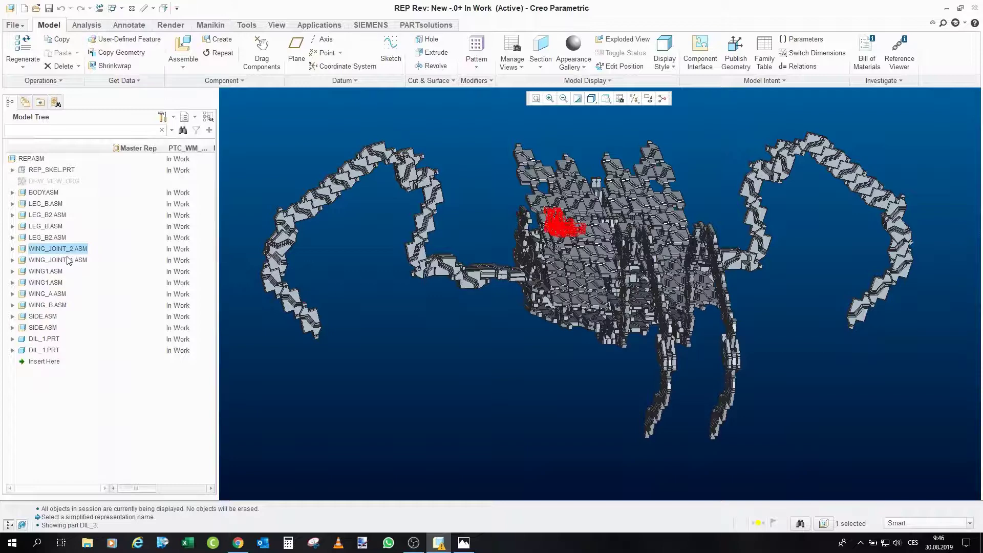
pyautogui.click(69, 260)
pyautogui.click(53, 273)
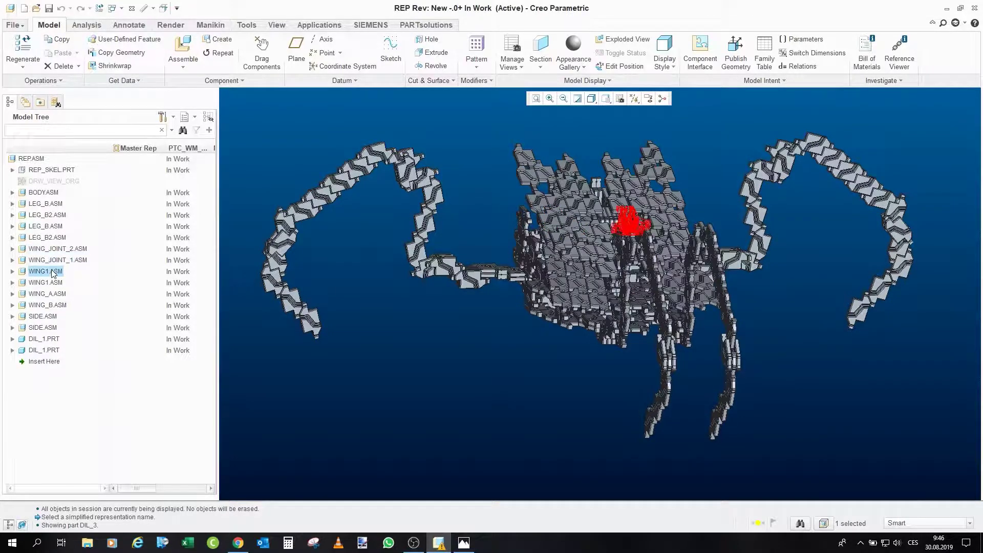
pyautogui.click(51, 284)
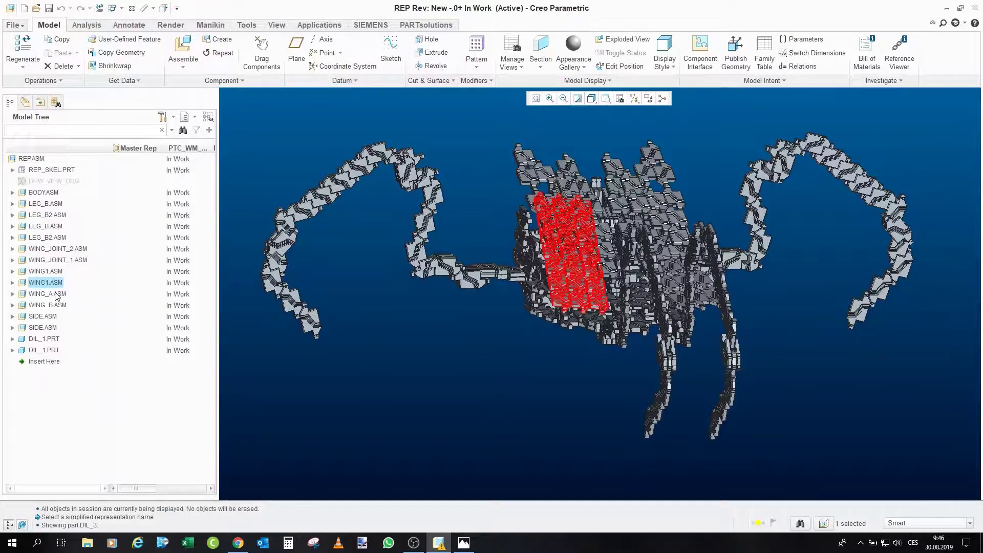
pyautogui.click(57, 295)
pyautogui.click(51, 306)
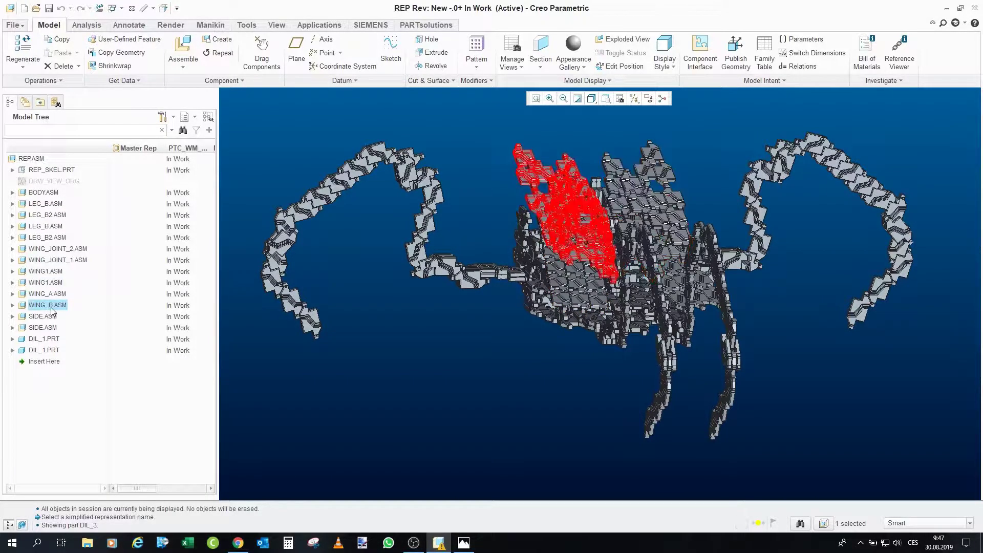
pyautogui.click(47, 318)
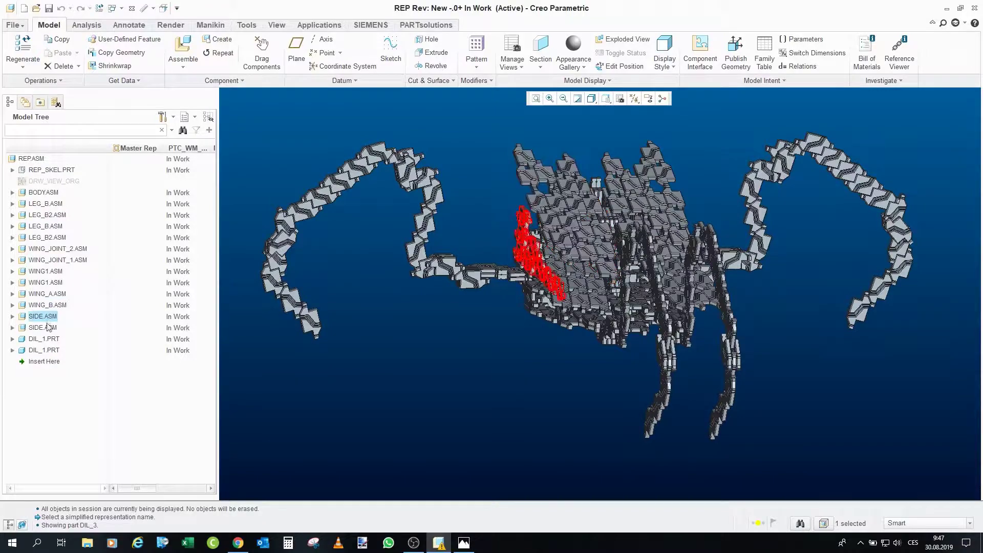
pyautogui.click(49, 328)
pyautogui.scroll(3, 391, 405)
pyautogui.click(448, 378)
pyautogui.scroll(4, 586, 269)
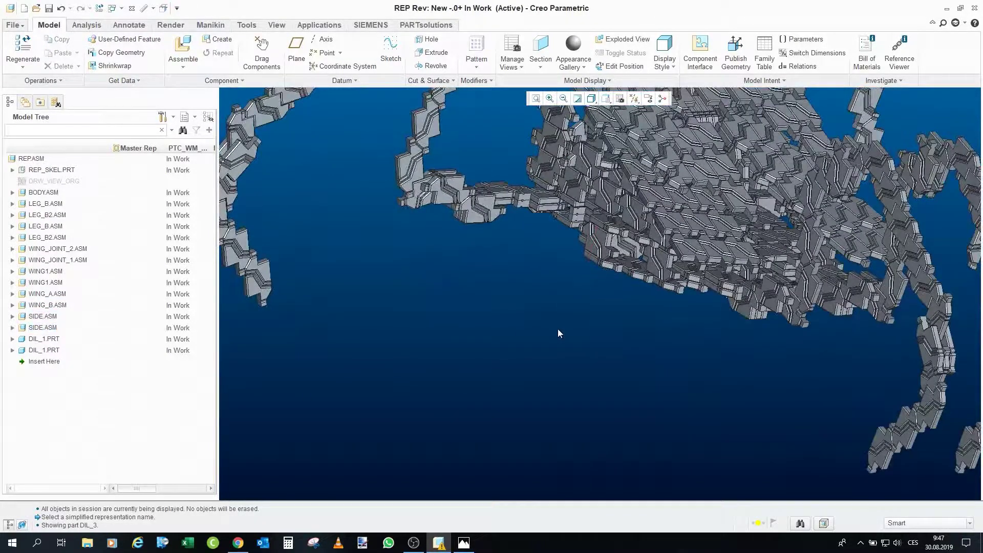
pyautogui.scroll(-3, 517, 380)
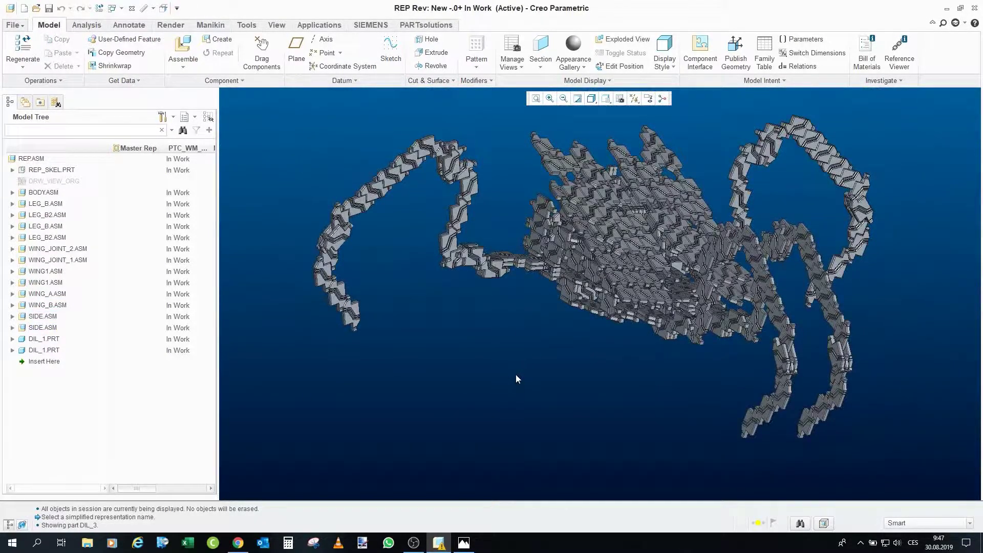
# - Open LEG_B.ASM in its own window with the default representation
pyautogui.rightClick(47, 205)
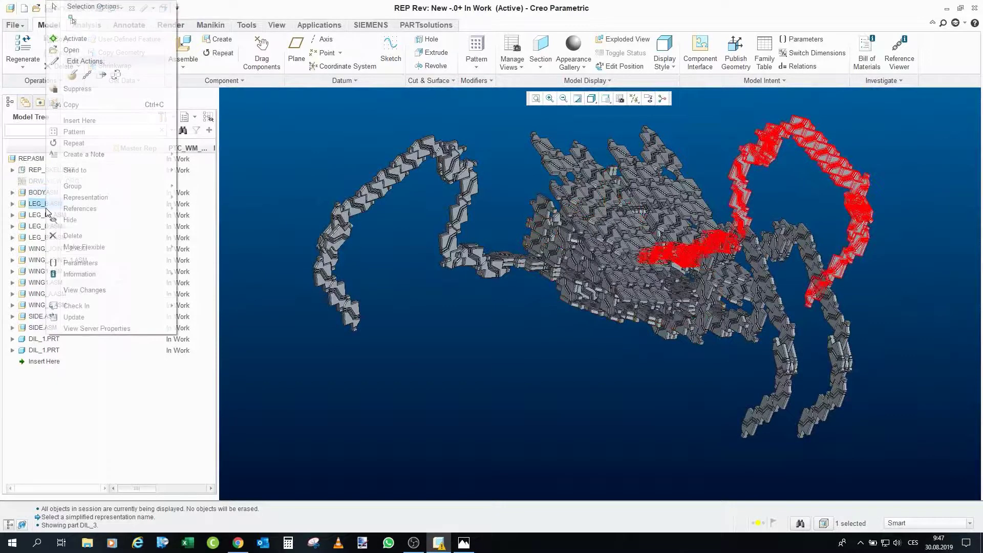
pyautogui.click(69, 50)
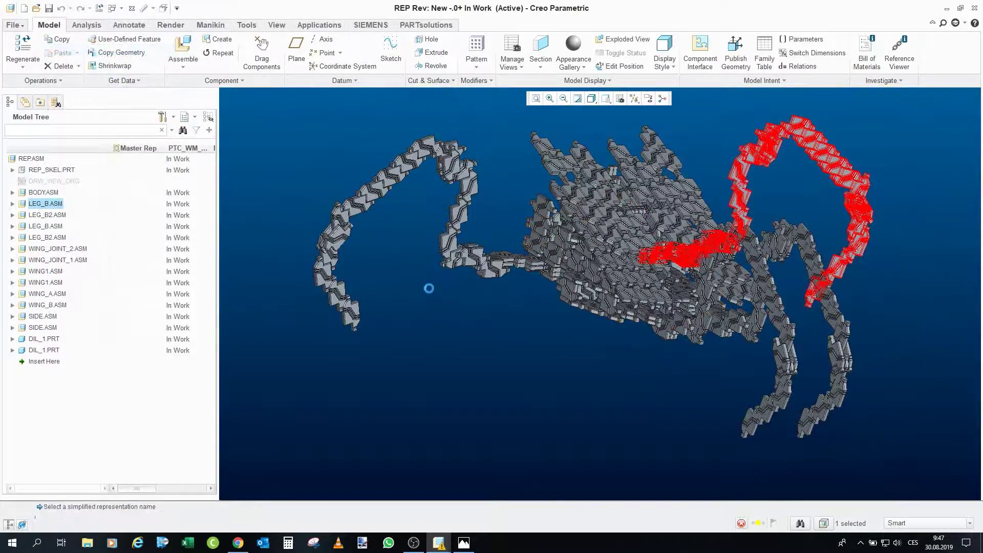
pyautogui.click(495, 349)
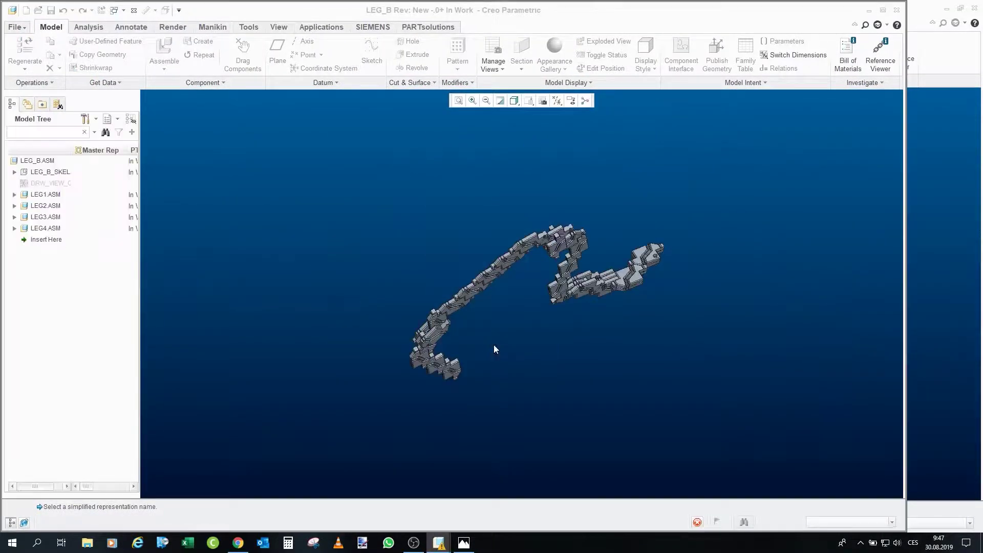
# - Highlight the LEG4 segment, then orbit the leg chain to inspect it
pyautogui.moveTo(526, 281); pyautogui.dragTo(512, 221, button='middle')
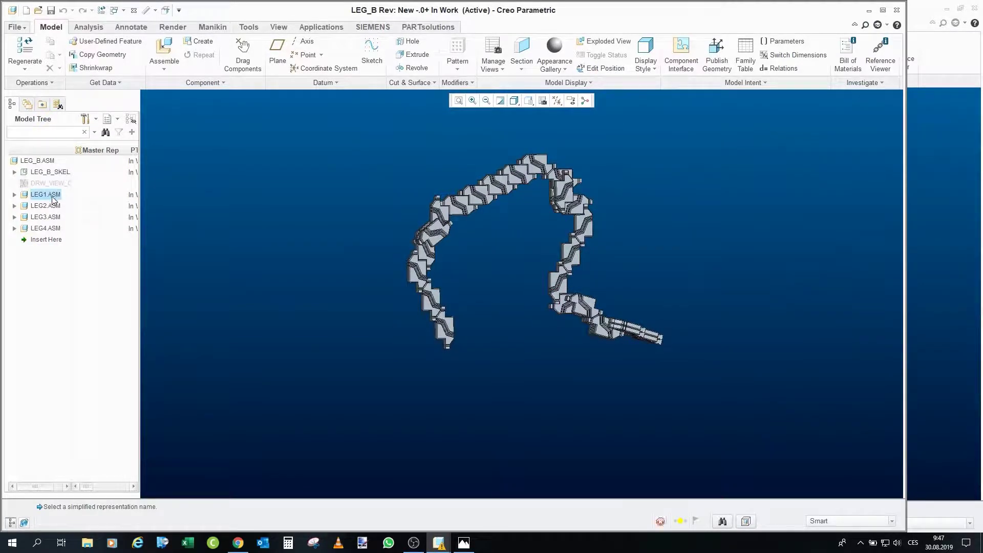
pyautogui.click(56, 230)
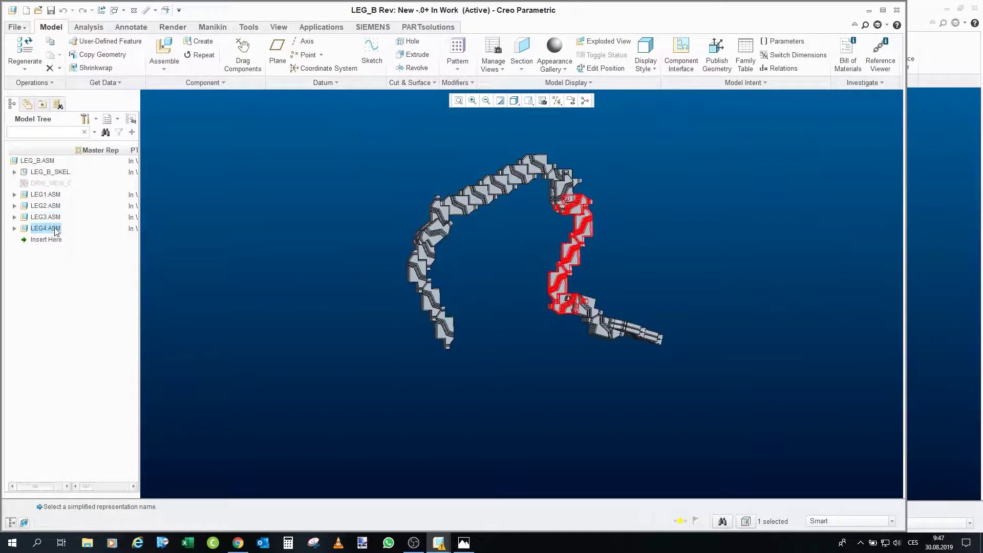
pyautogui.click(362, 389)
pyautogui.moveTo(544, 382); pyautogui.dragTo(579, 400, button='middle')
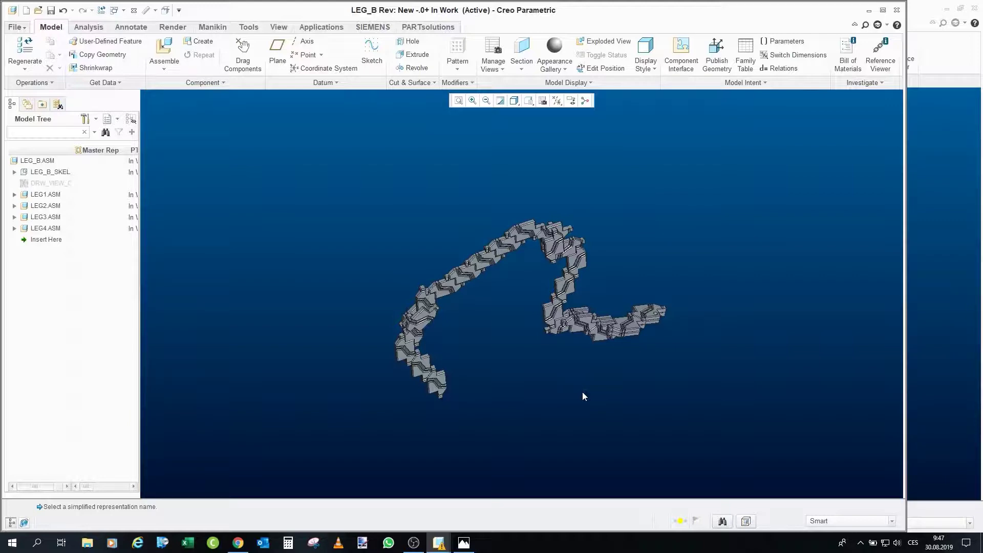
pyautogui.scroll(5, 532, 353)
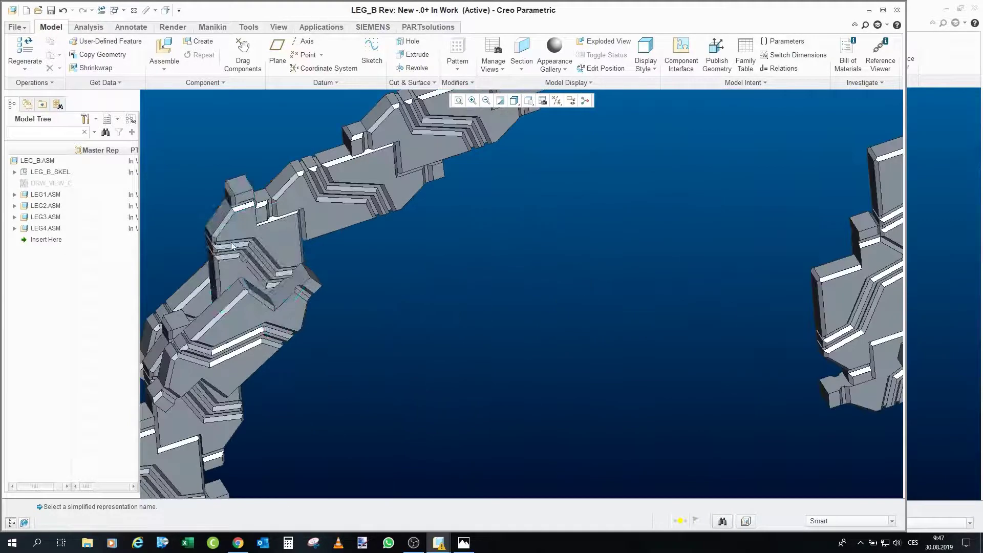
pyautogui.scroll(-5, 228, 318)
pyautogui.scroll(4, 230, 320)
pyautogui.scroll(-4, 231, 320)
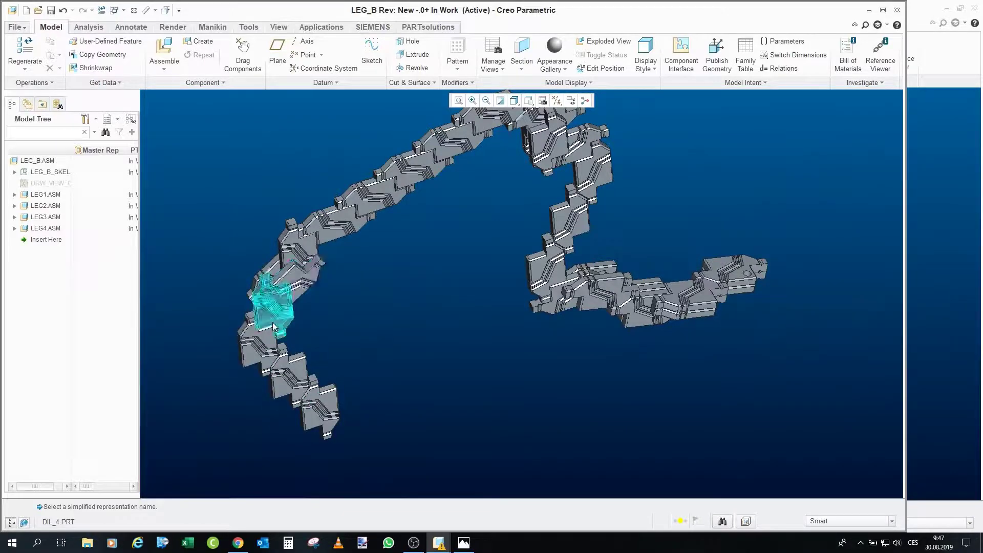
pyautogui.scroll(-2, 286, 300)
pyautogui.scroll(3, 538, 151)
pyautogui.scroll(3, 538, 154)
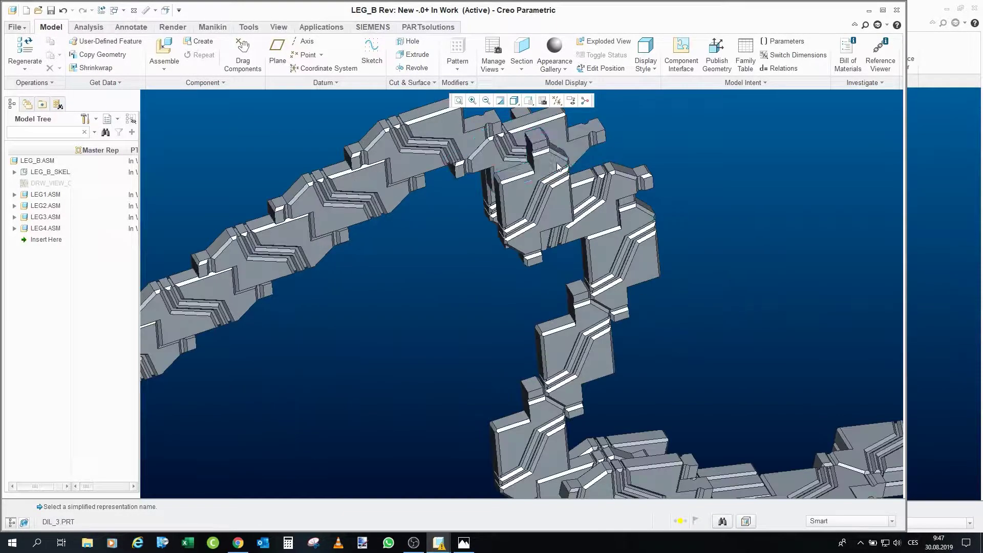
pyautogui.scroll(-3, 520, 231)
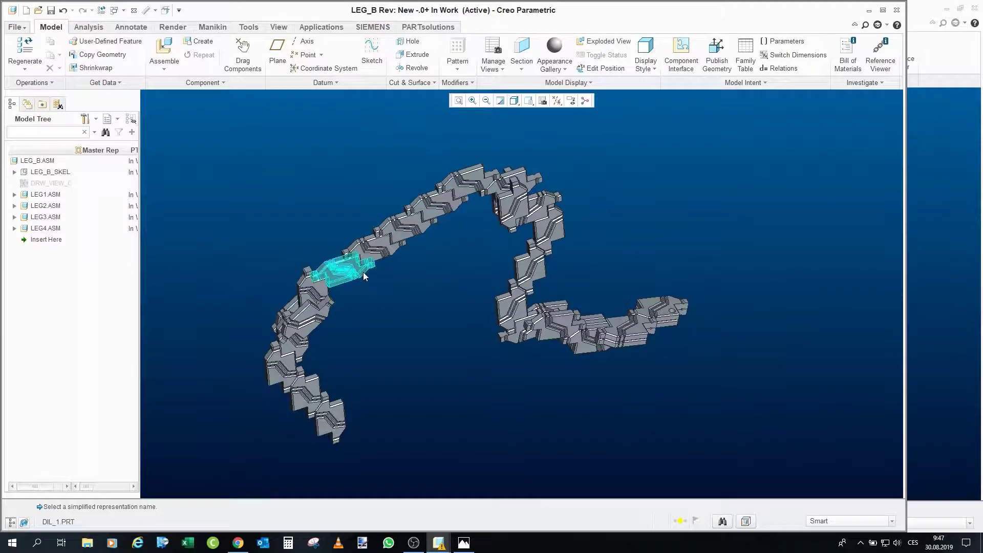
pyautogui.scroll(5, 476, 214)
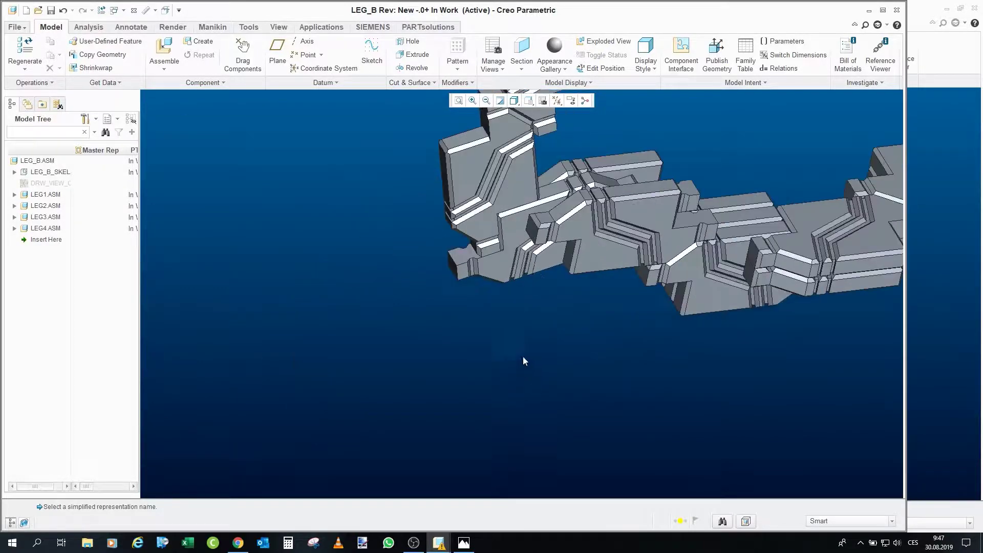
pyautogui.scroll(2, 573, 166)
pyautogui.scroll(-5, 589, 287)
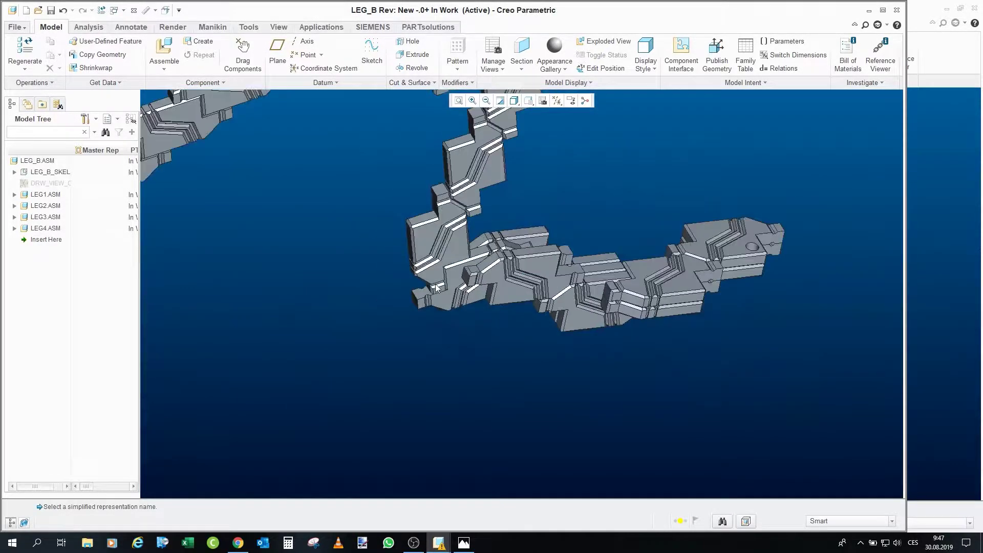
pyautogui.scroll(3, 591, 289)
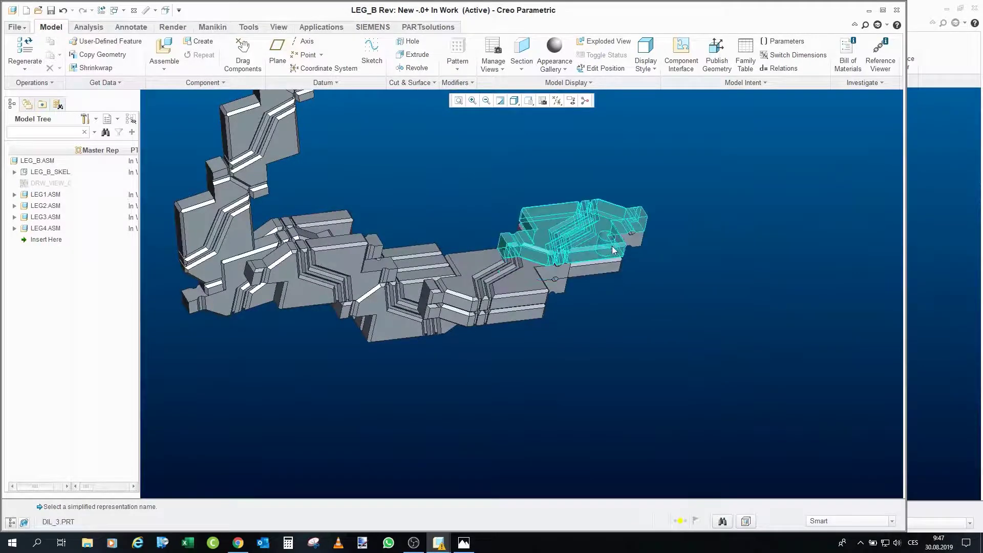
pyautogui.scroll(-1, 614, 270)
pyautogui.scroll(-5, 615, 270)
pyautogui.scroll(2, 612, 251)
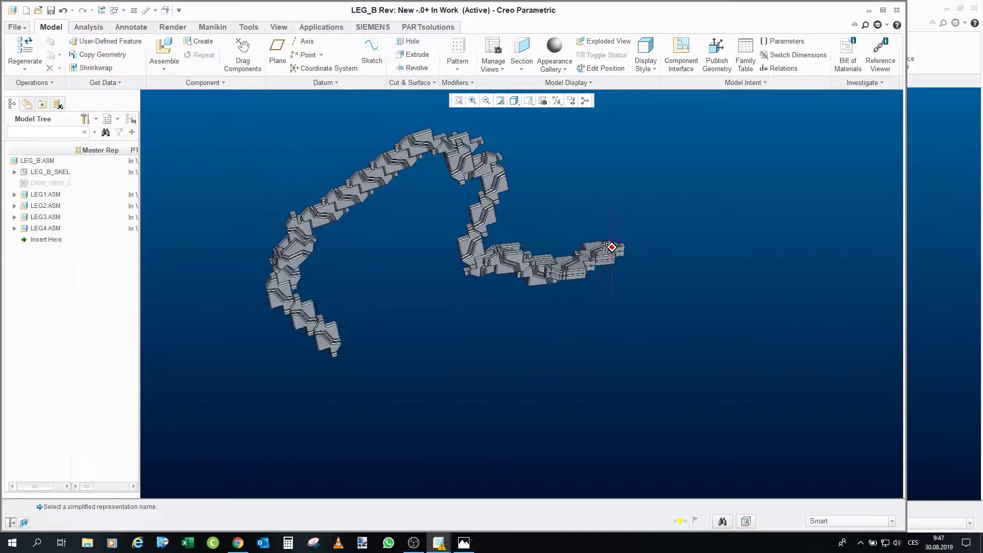
pyautogui.scroll(2, 610, 250)
pyautogui.scroll(-2, 597, 310)
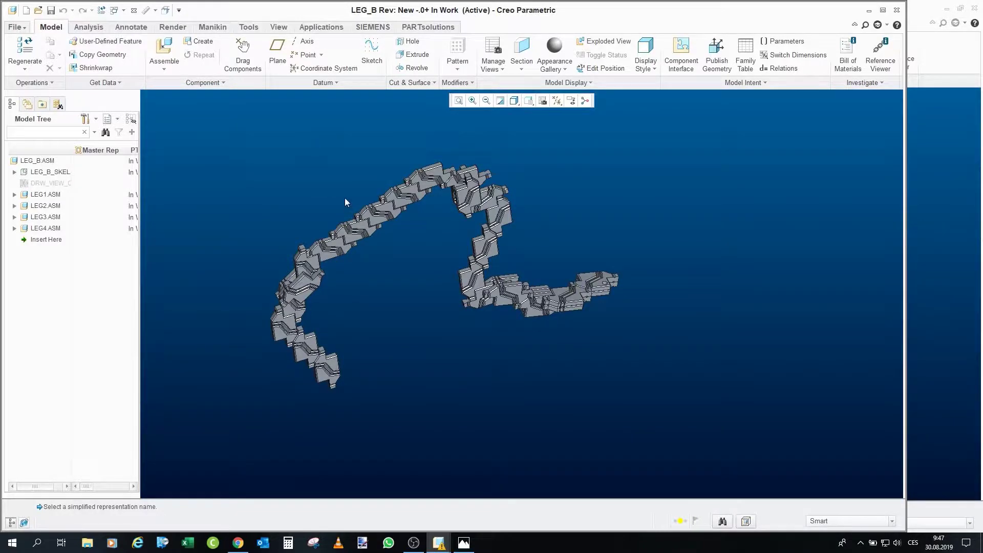
pyautogui.moveTo(345, 202)
pyautogui.mouseDown(button='middle')
pyautogui.moveTo(314, 207)
pyautogui.moveTo(427, 297)
pyautogui.mouseUp(button='middle')
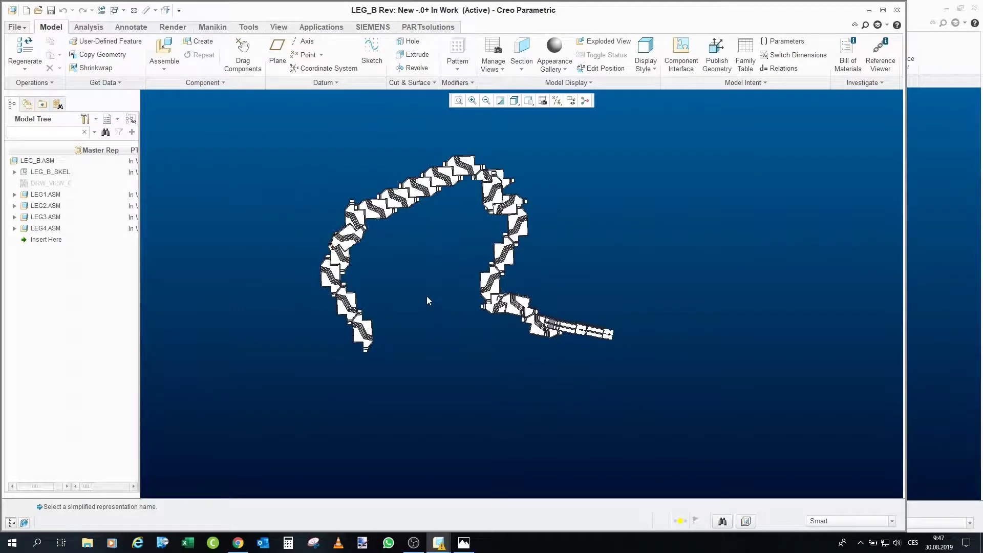
pyautogui.scroll(2, 426, 296)
pyautogui.scroll(2, 361, 230)
pyautogui.scroll(-2, 358, 228)
pyautogui.scroll(1, 417, 237)
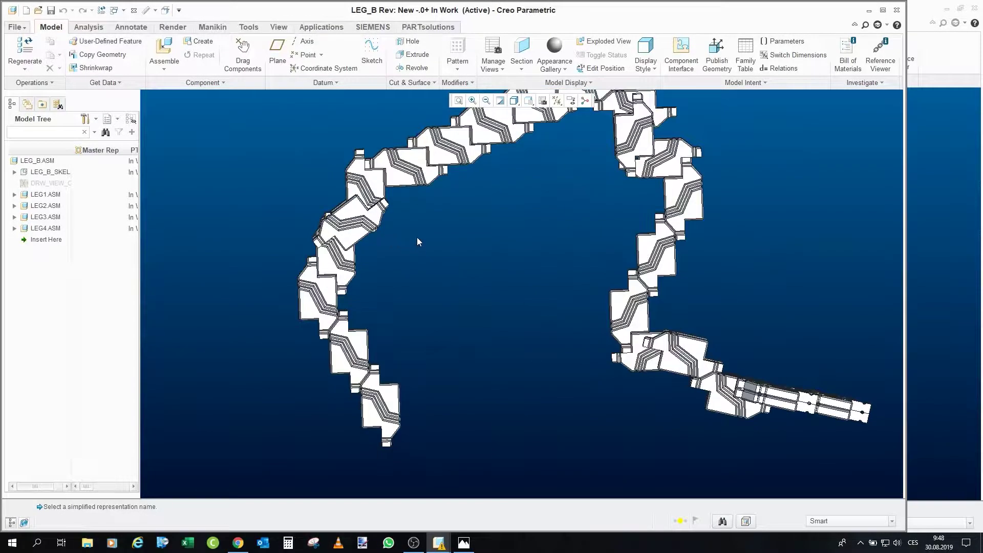
pyautogui.scroll(-2, 419, 240)
pyautogui.scroll(2, 419, 239)
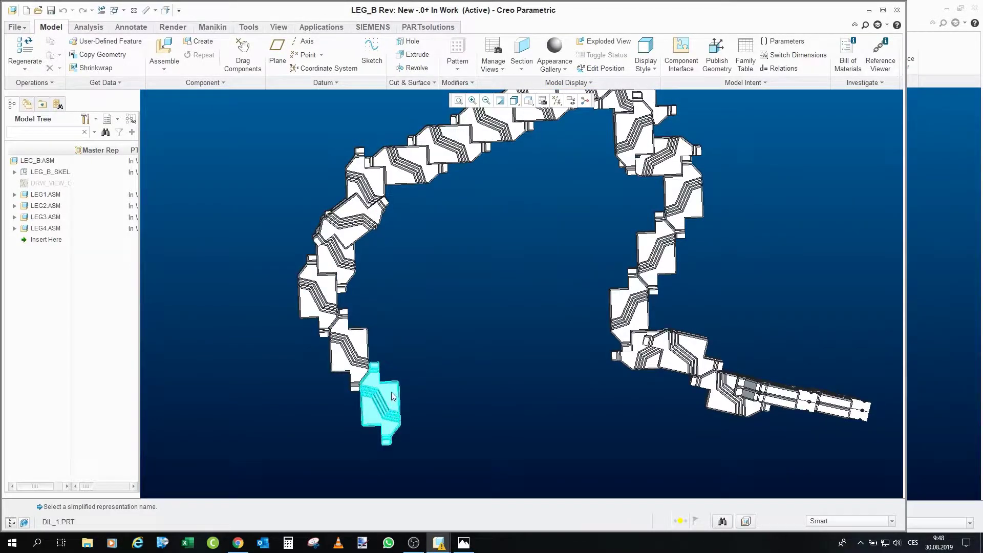
pyautogui.scroll(-2, 392, 388)
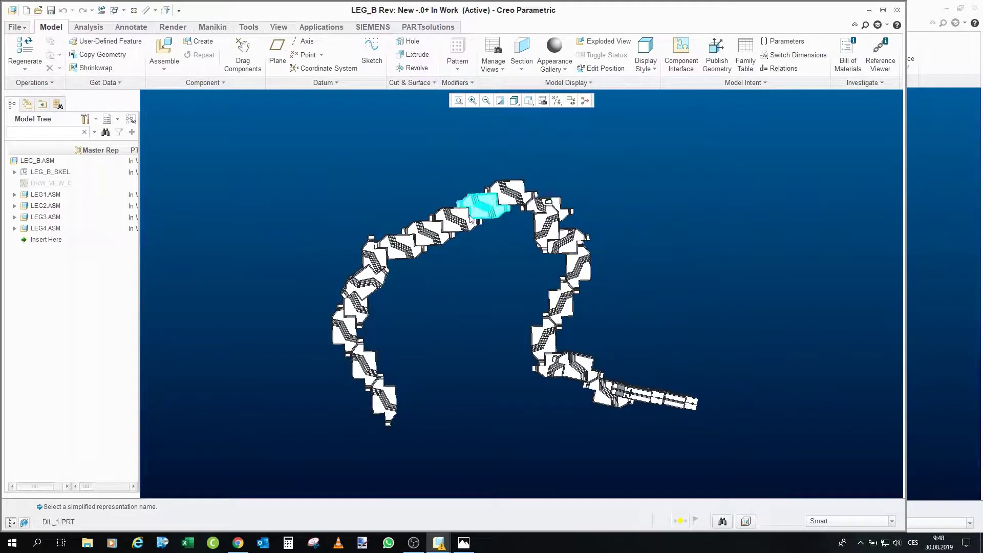
pyautogui.moveTo(382, 258)
pyautogui.mouseDown(button='middle')
pyautogui.moveTo(371, 259)
pyautogui.moveTo(383, 260)
pyautogui.mouseUp(button='middle')
pyautogui.scroll(3, 383, 259)
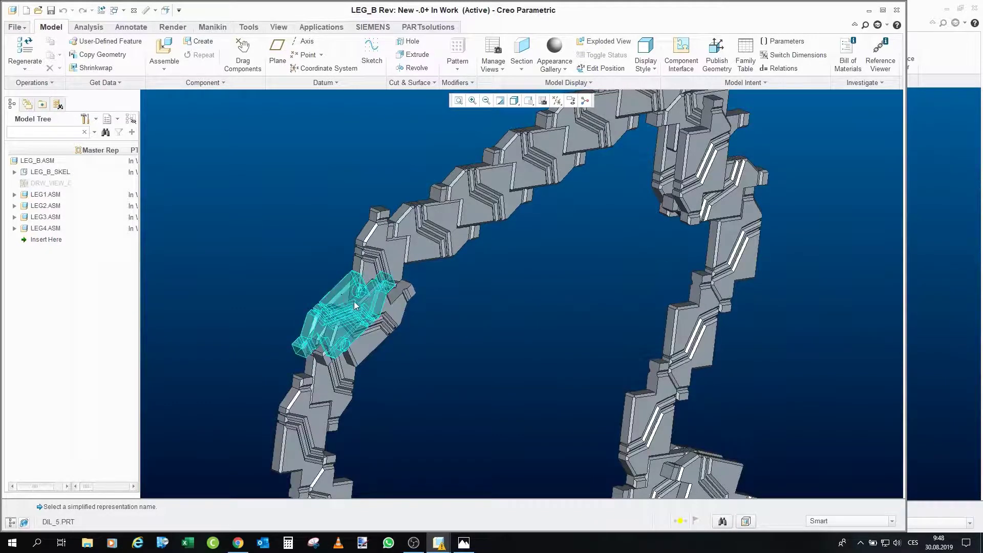
pyautogui.scroll(-3, 451, 290)
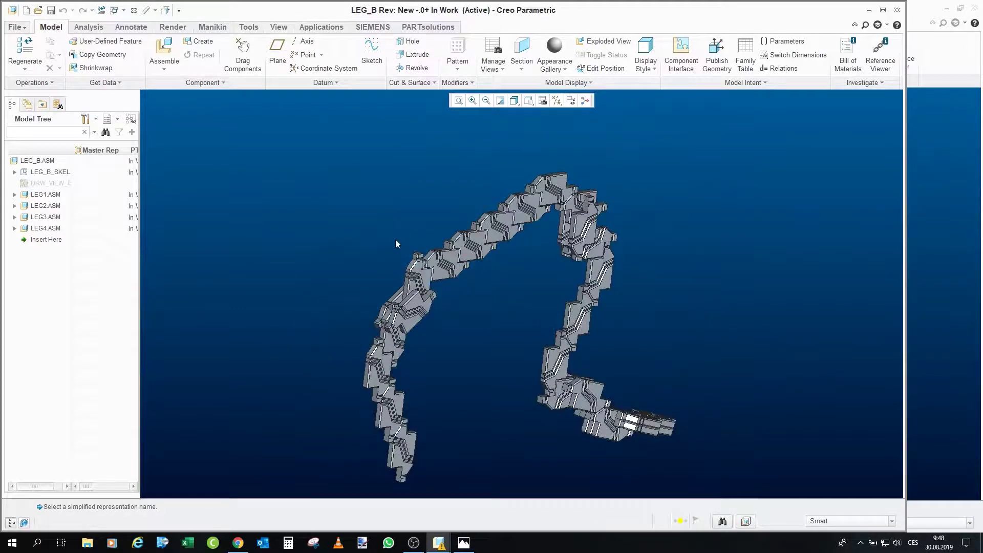
pyautogui.scroll(-2, 396, 220)
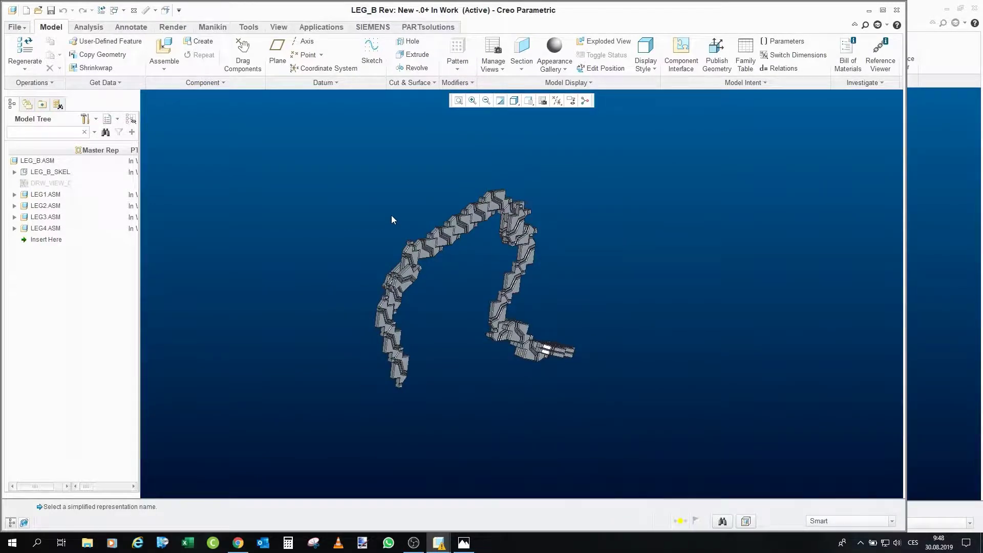
pyautogui.scroll(2, 391, 223)
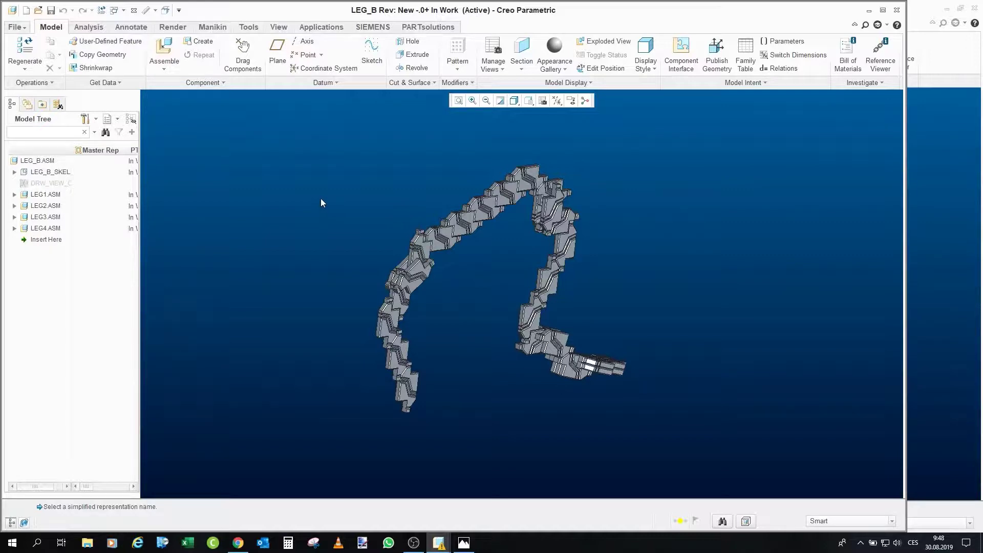
# - Close the LEG_B window and start opening BODY.ASM from the Model Tree
pyautogui.click(135, 11)
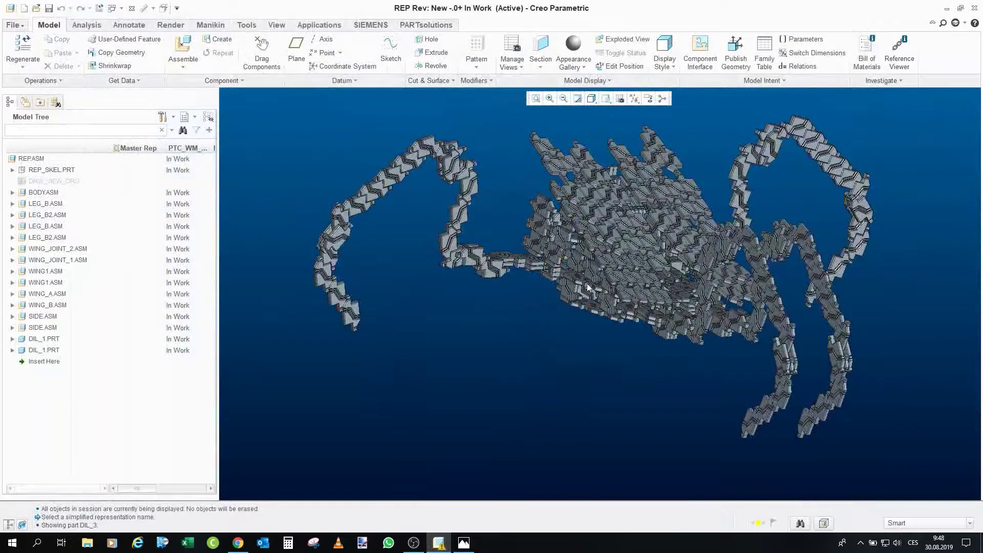
pyautogui.moveTo(624, 358); pyautogui.dragTo(617, 284, button='middle')
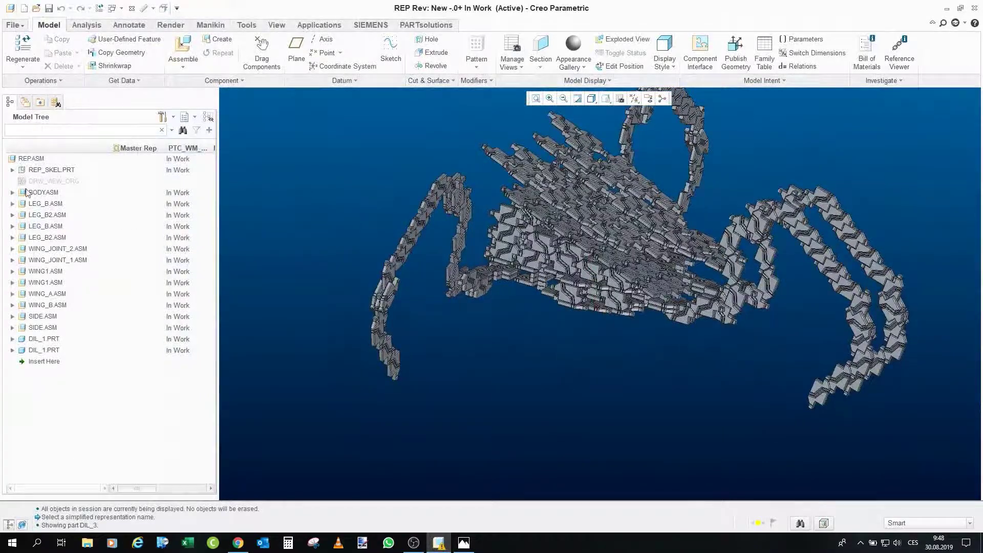
pyautogui.rightClick(36, 193)
pyautogui.click(69, 237)
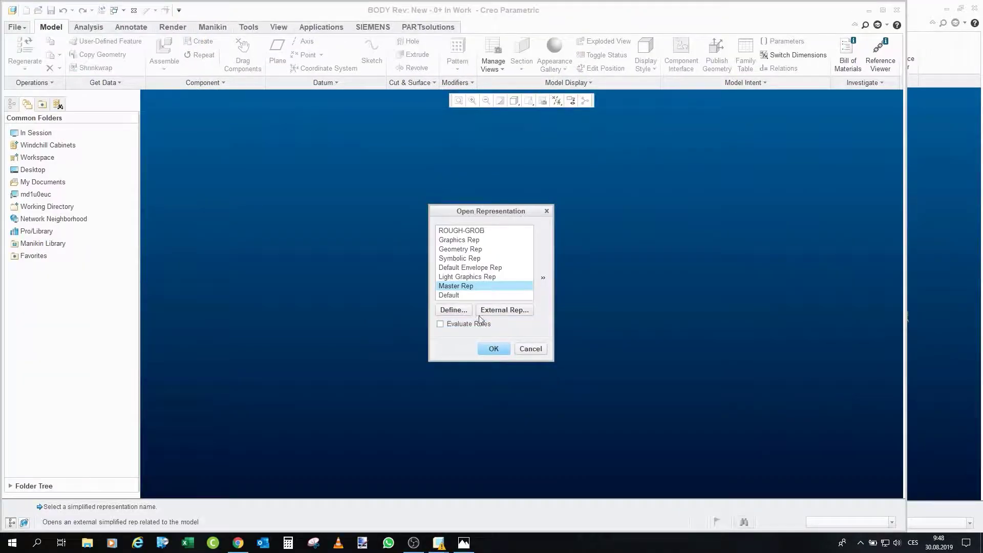
# - Open BODY.ASM as Master Rep and orbit it to view BODY_1–BODY_7, DORSAL and DIL_1
pyautogui.click(493, 349)
pyautogui.scroll(-5, 574, 410)
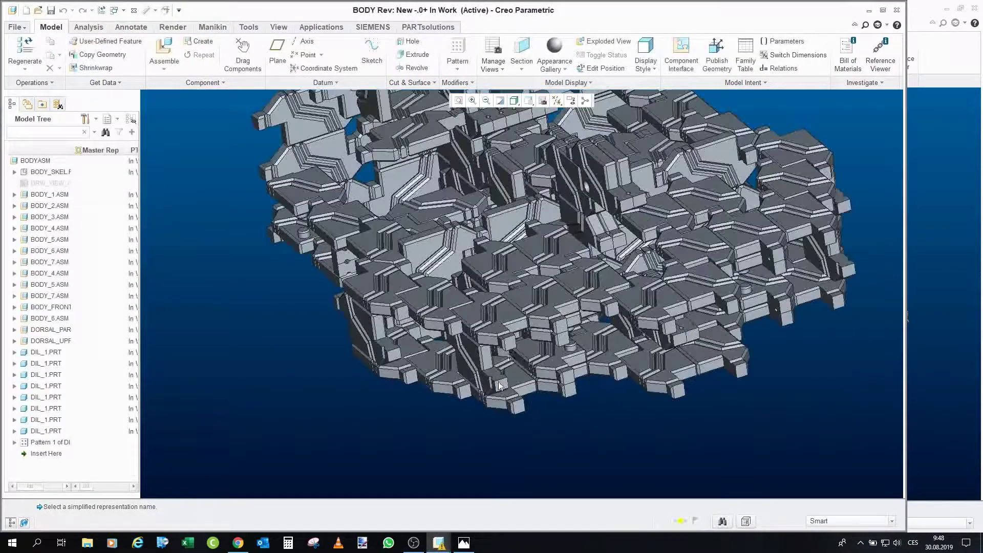
pyautogui.moveTo(562, 352); pyautogui.dragTo(721, 445, button='middle')
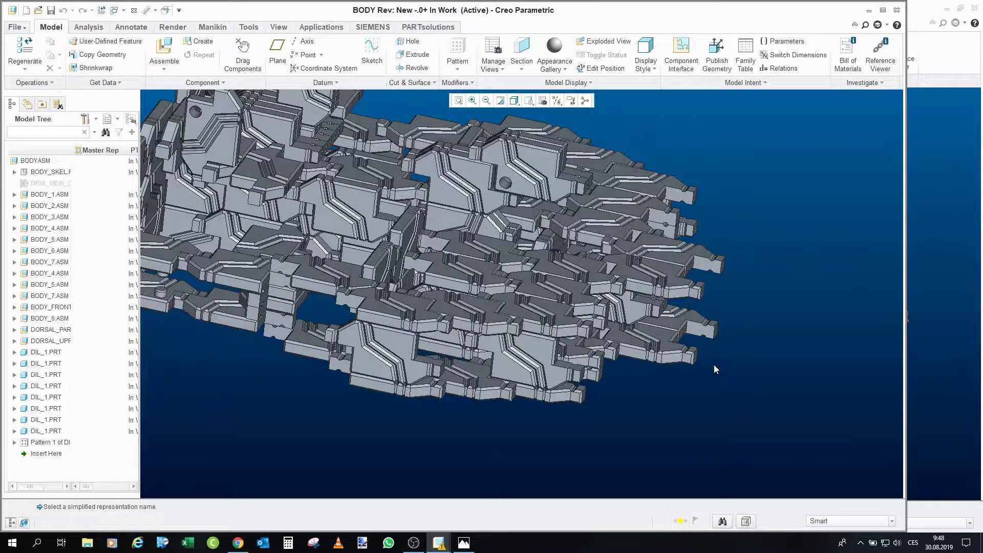
pyautogui.scroll(5, 715, 364)
pyautogui.moveTo(714, 365); pyautogui.dragTo(472, 220, button='middle')
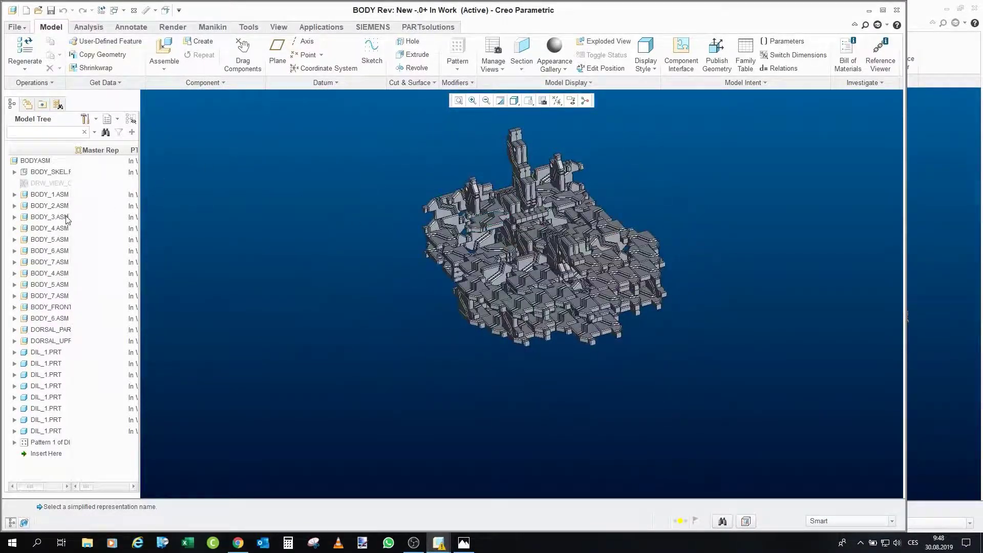
pyautogui.click(50, 195)
pyautogui.click(54, 206)
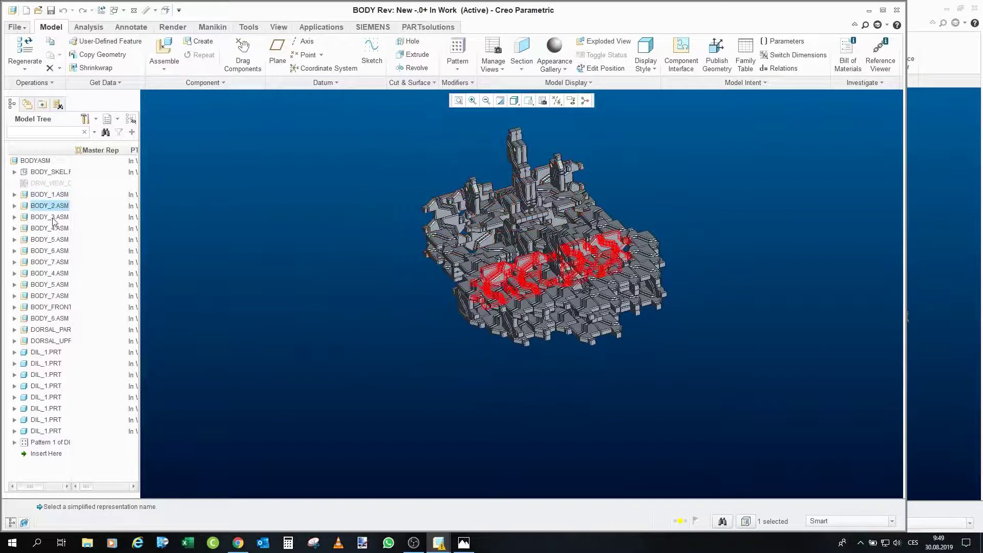
pyautogui.click(53, 218)
pyautogui.click(55, 228)
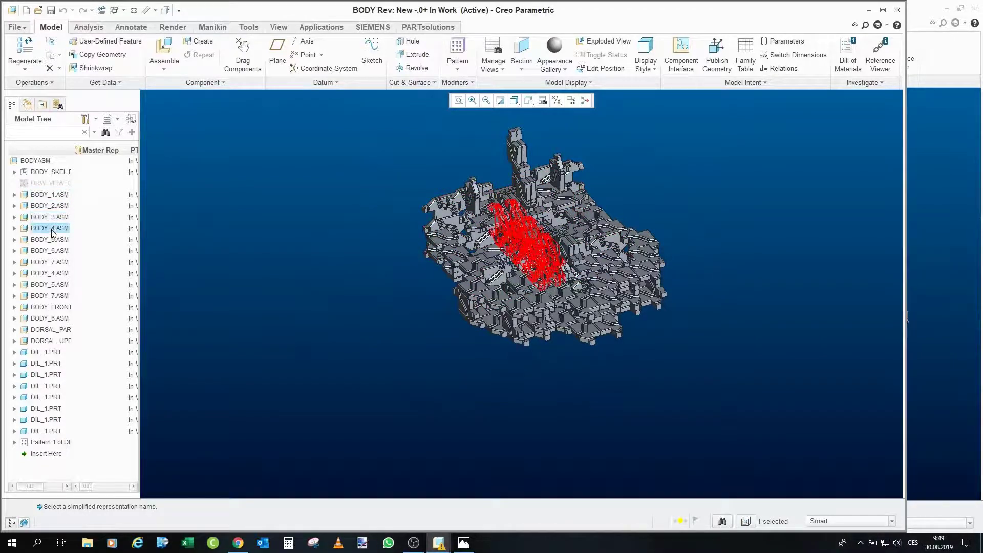
pyautogui.click(351, 340)
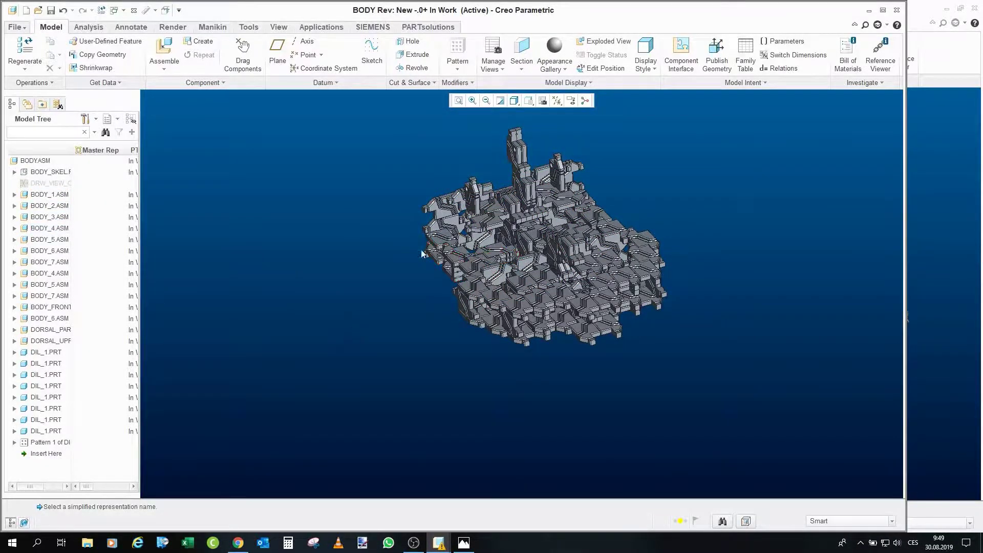
pyautogui.scroll(5, 424, 256)
pyautogui.moveTo(424, 257)
pyautogui.mouseDown(button='middle')
pyautogui.moveTo(492, 233)
pyautogui.moveTo(561, 227)
pyautogui.moveTo(493, 243)
pyautogui.mouseUp(button='middle')
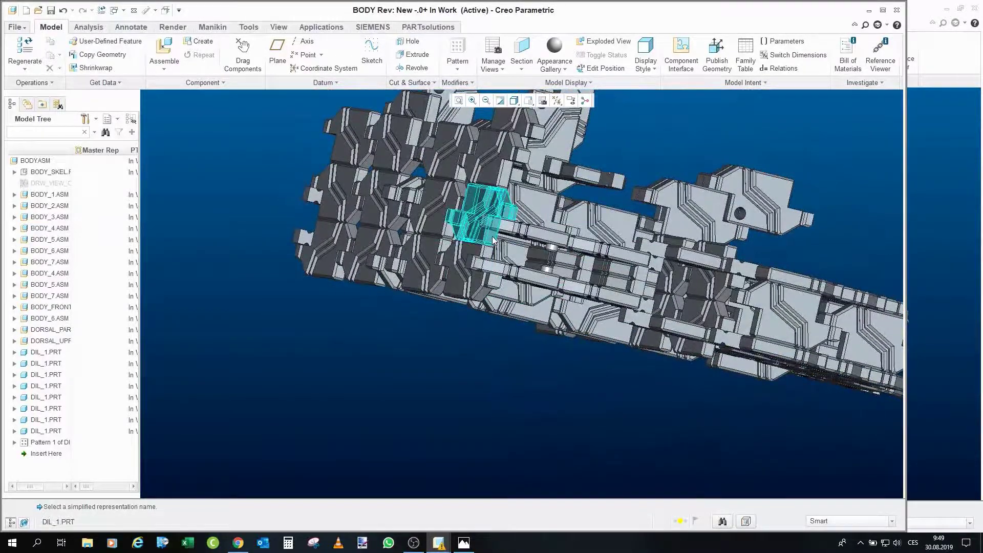
pyautogui.moveTo(492, 239); pyautogui.dragTo(445, 245, button='middle')
pyautogui.scroll(-4, 357, 223)
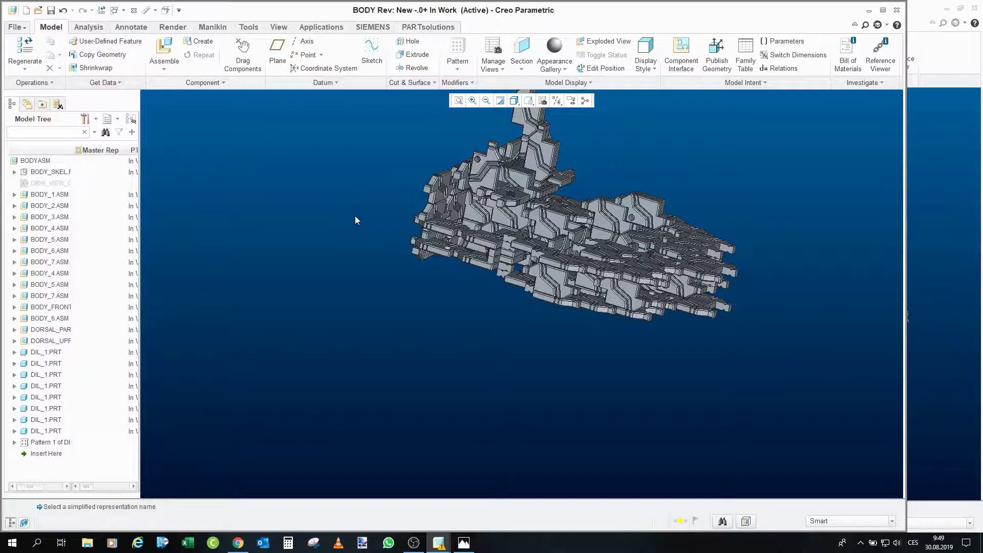
pyautogui.scroll(5, 577, 318)
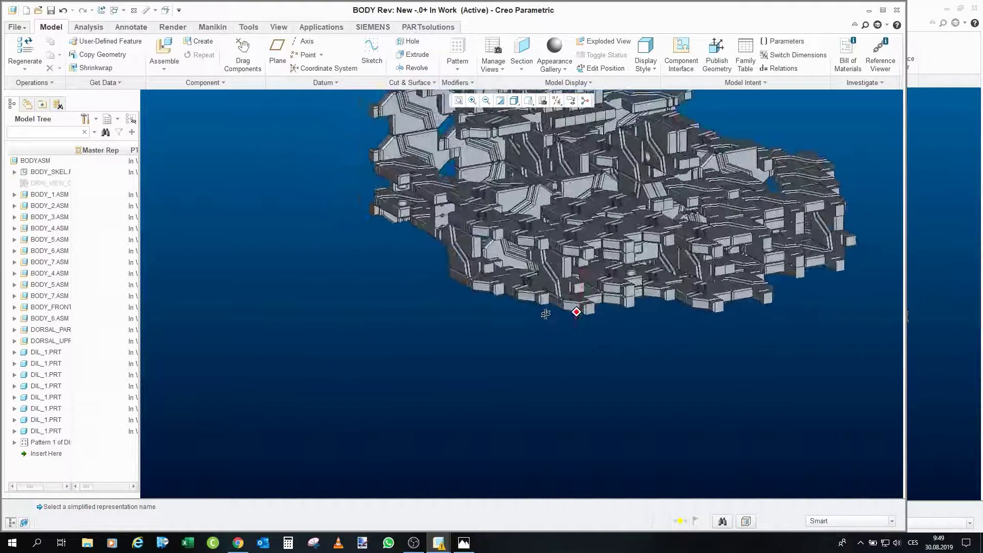
pyautogui.click(60, 296)
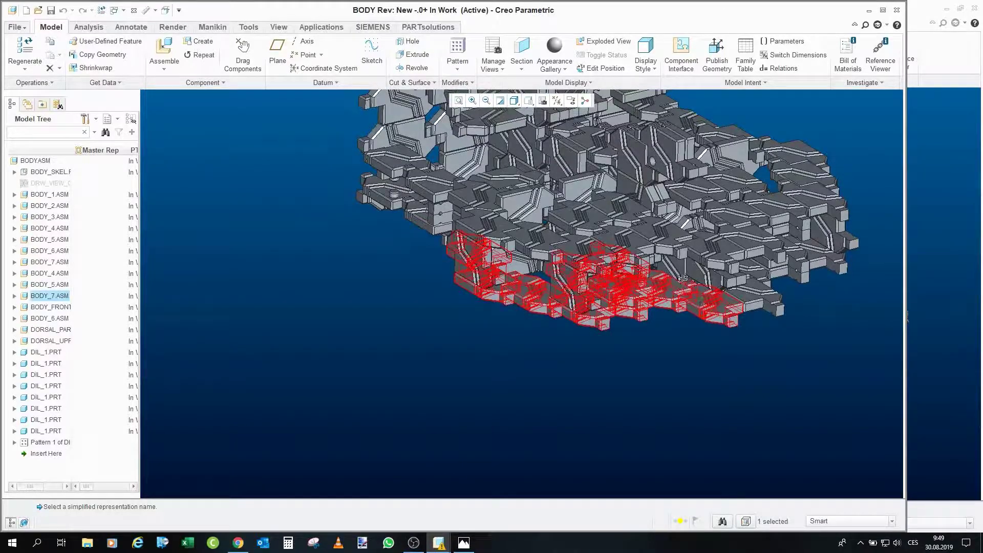
pyautogui.moveTo(683, 278); pyautogui.dragTo(147, 336, button='middle')
pyautogui.scroll(-3, 614, 284)
pyautogui.scroll(6, 591, 279)
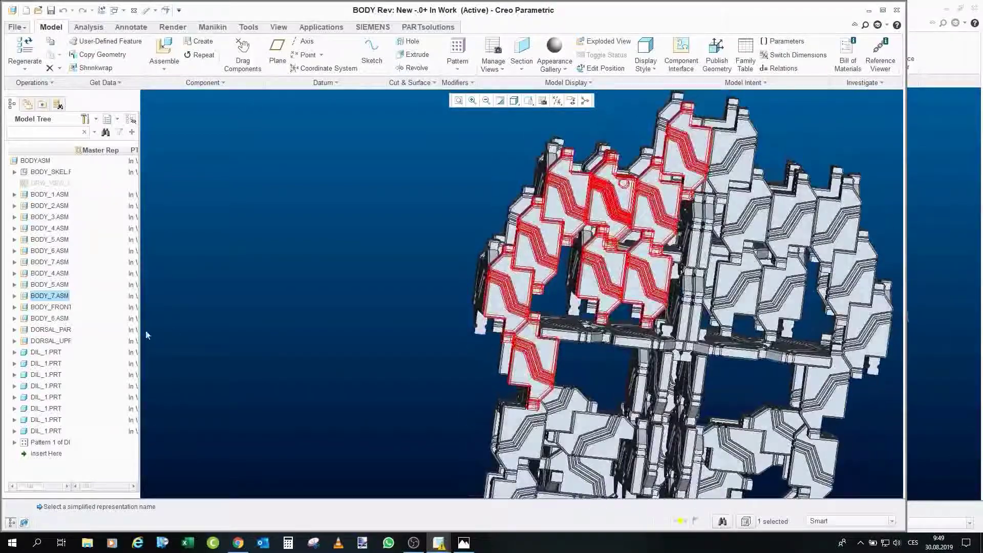
pyautogui.click(57, 286)
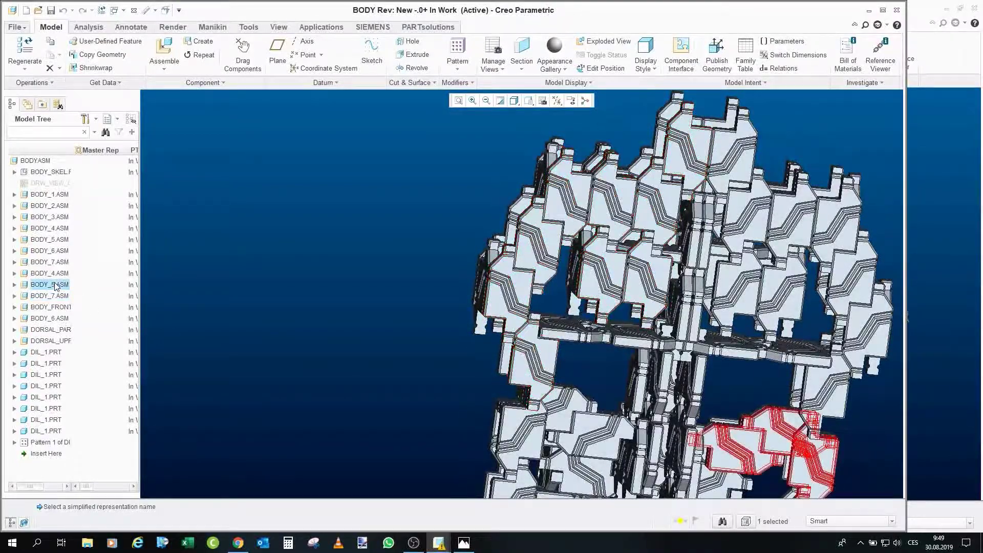
pyautogui.click(56, 318)
pyautogui.moveTo(676, 258)
pyautogui.mouseDown(button='middle')
pyautogui.moveTo(705, 241)
pyautogui.moveTo(694, 341)
pyautogui.moveTo(755, 357)
pyautogui.moveTo(700, 391)
pyautogui.mouseUp(button='middle')
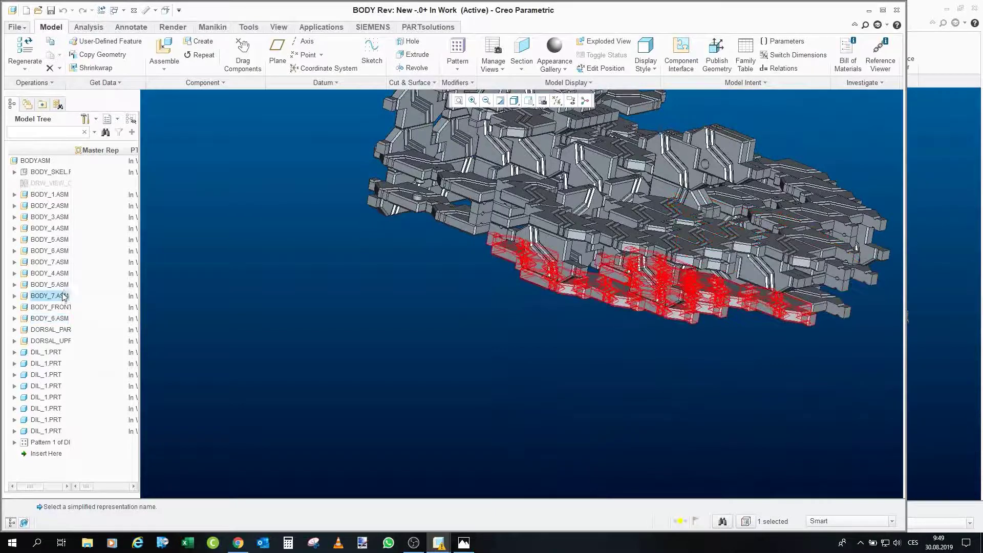
pyautogui.click(63, 277)
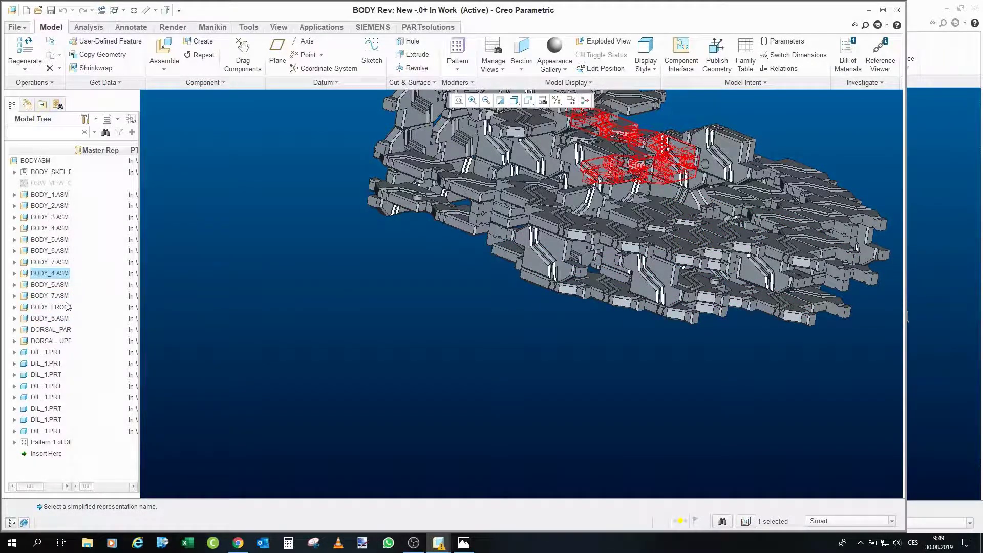
pyautogui.click(61, 251)
pyautogui.click(61, 262)
pyautogui.click(60, 251)
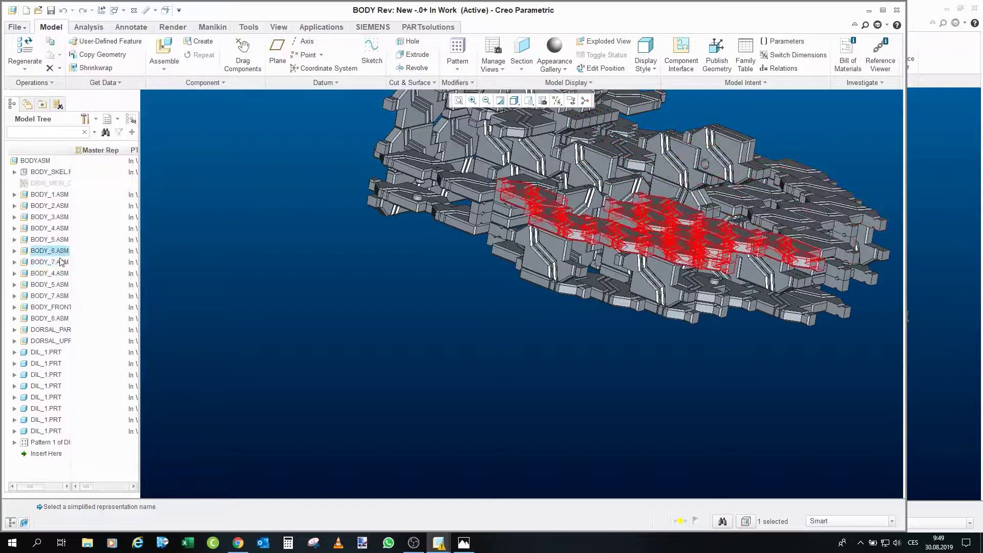
pyautogui.click(61, 262)
pyautogui.scroll(-3, 591, 303)
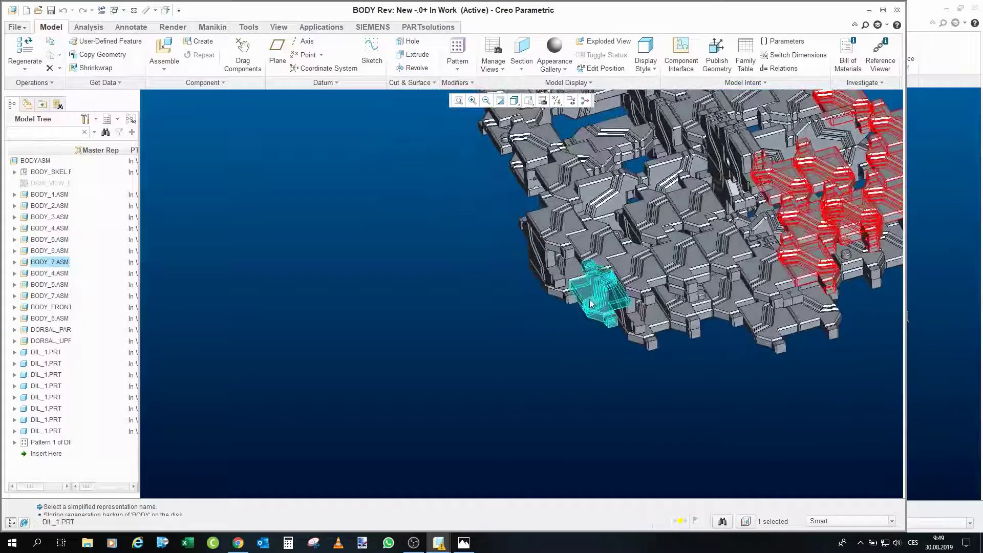
pyautogui.moveTo(597, 306); pyautogui.dragTo(632, 369, button='middle')
pyautogui.click(631, 354)
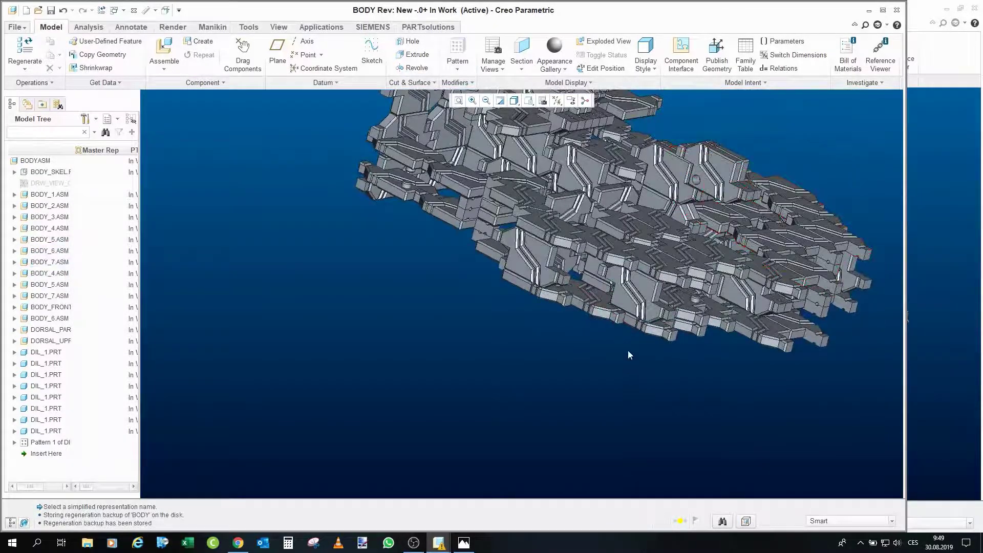
pyautogui.scroll(-5, 619, 291)
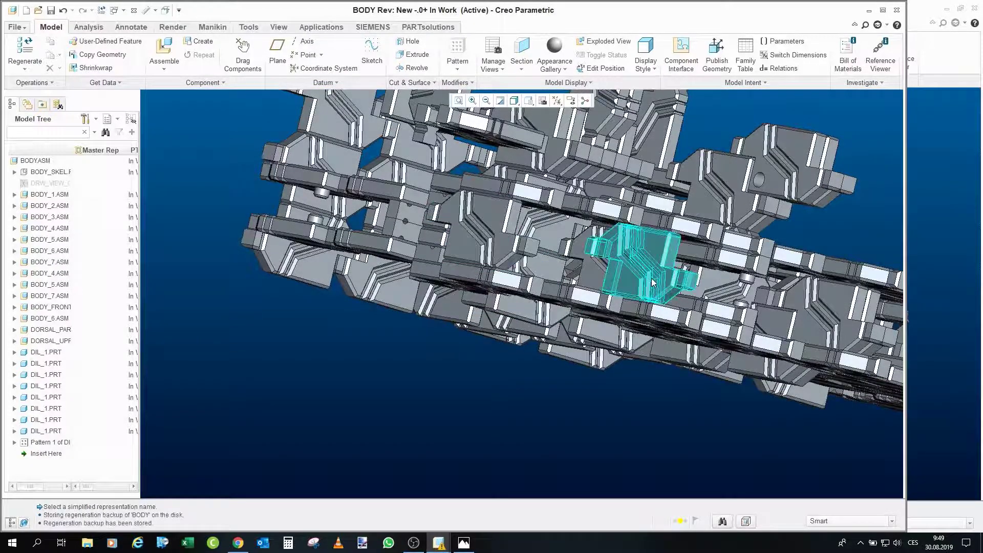
pyautogui.click(614, 282)
pyautogui.scroll(-3, 479, 287)
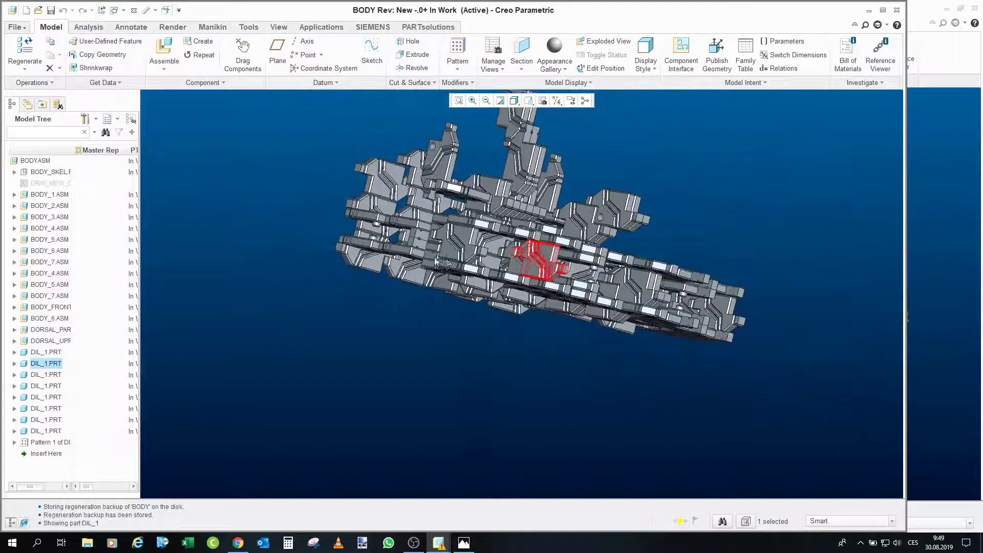
pyautogui.moveTo(446, 262)
pyautogui.mouseDown(button='middle')
pyautogui.moveTo(491, 290)
pyautogui.moveTo(509, 258)
pyautogui.mouseUp(button='middle')
pyautogui.click(496, 318)
pyautogui.moveTo(557, 353); pyautogui.dragTo(700, 241, button='middle')
pyautogui.scroll(4, 450, 235)
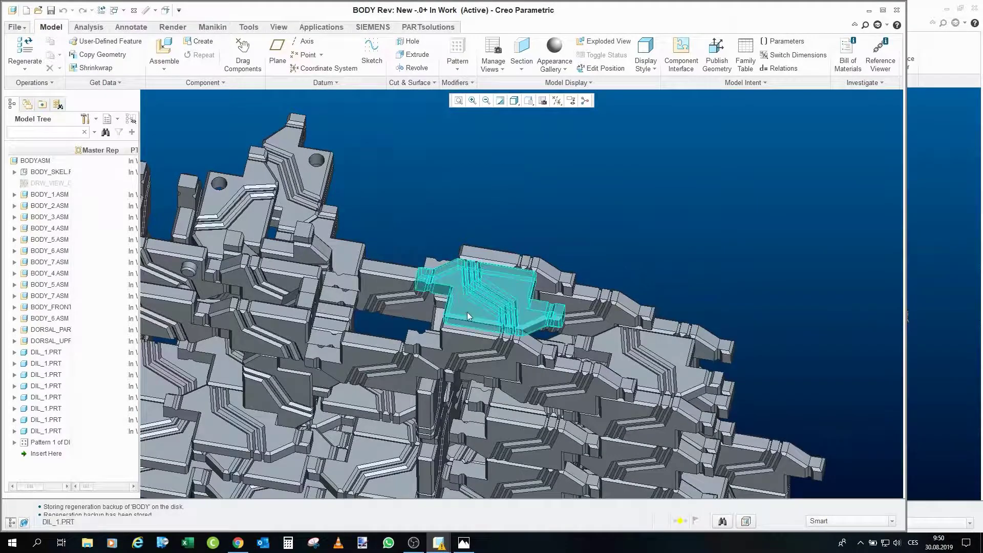
pyautogui.scroll(2, 465, 336)
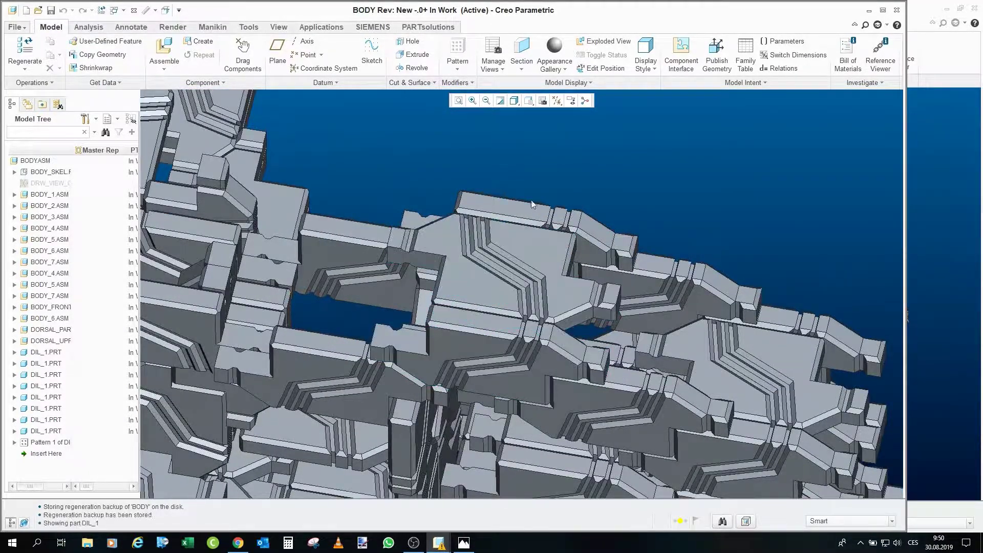
pyautogui.click(498, 296)
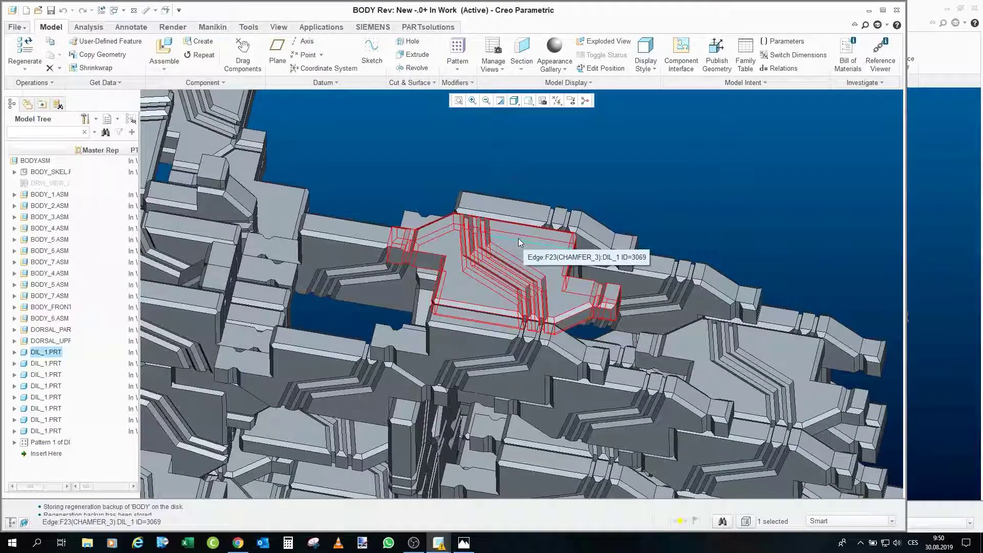
# - Reset the BODY assembly to standard orientation and orbit it to a top-down view
pyautogui.hotkey('ctrl', 'd')
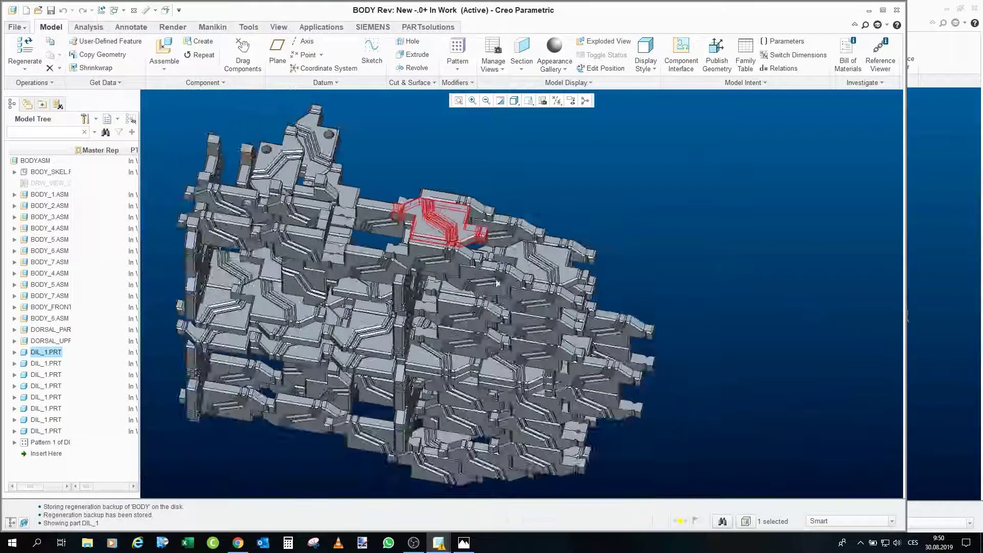
pyautogui.moveTo(543, 394)
pyautogui.mouseDown(button='middle')
pyautogui.moveTo(573, 405)
pyautogui.moveTo(487, 282)
pyautogui.mouseUp(button='middle')
pyautogui.scroll(5, 484, 278)
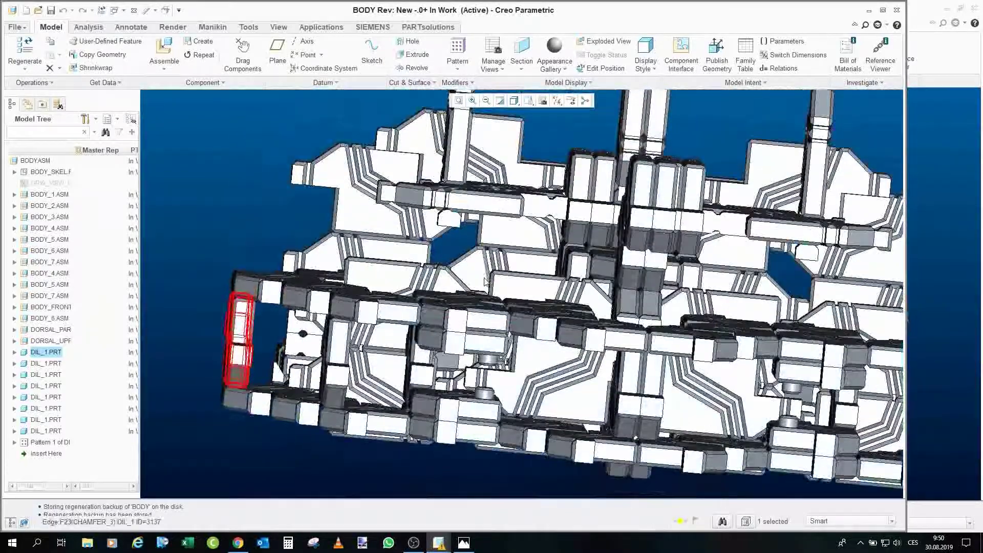
pyautogui.scroll(-3, 484, 281)
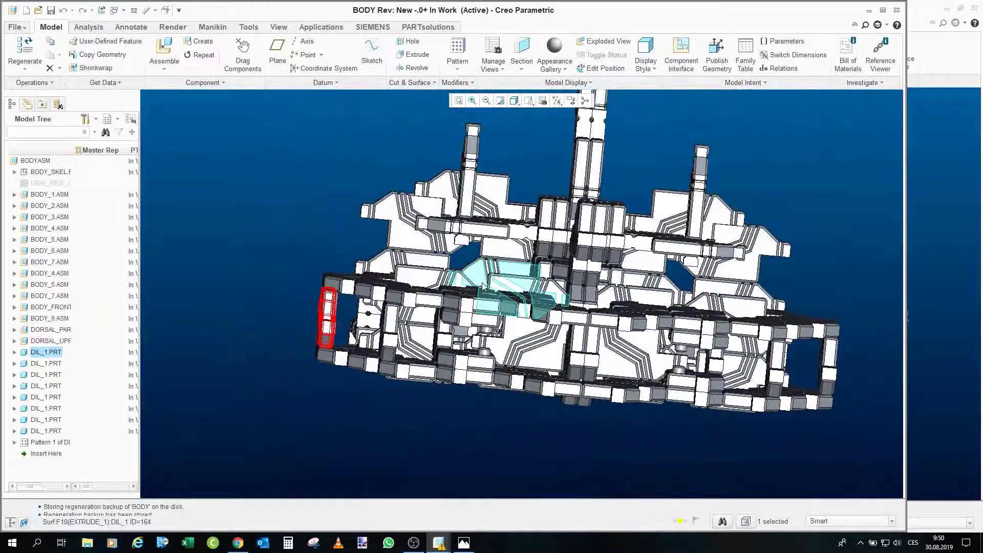
pyautogui.moveTo(486, 286); pyautogui.dragTo(506, 277, button='middle')
pyautogui.scroll(5, 465, 303)
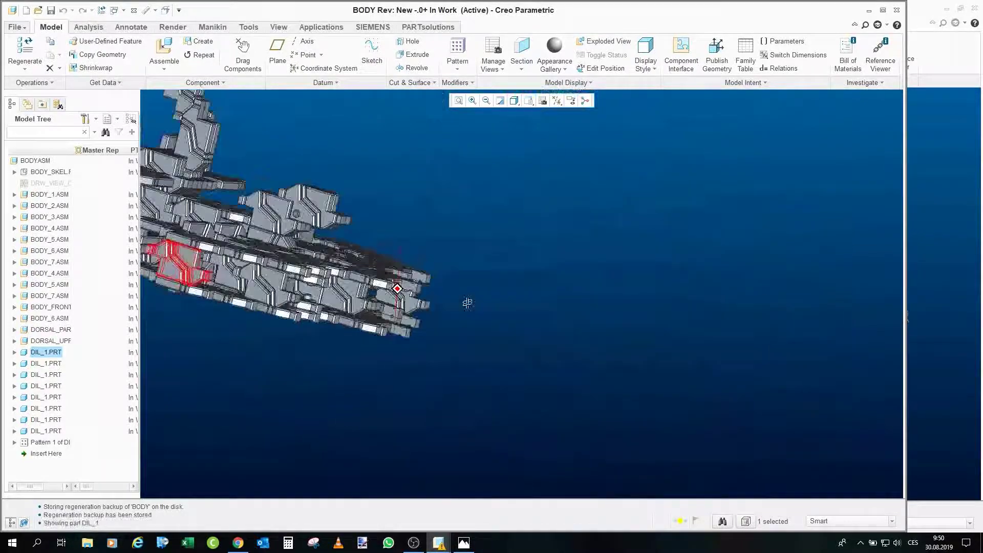
pyautogui.moveTo(466, 303); pyautogui.dragTo(558, 254, button='middle')
pyautogui.scroll(6, 559, 291)
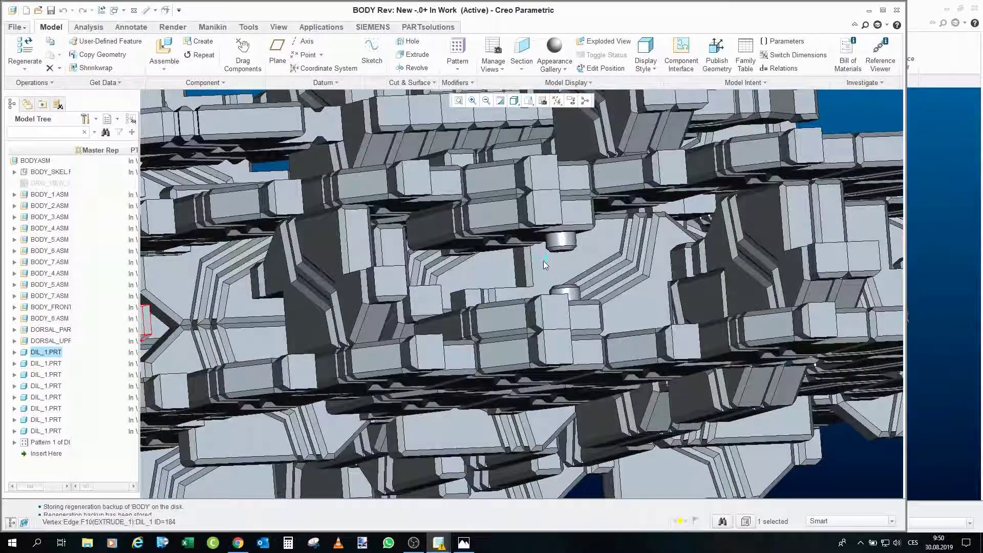
pyautogui.scroll(-2, 543, 265)
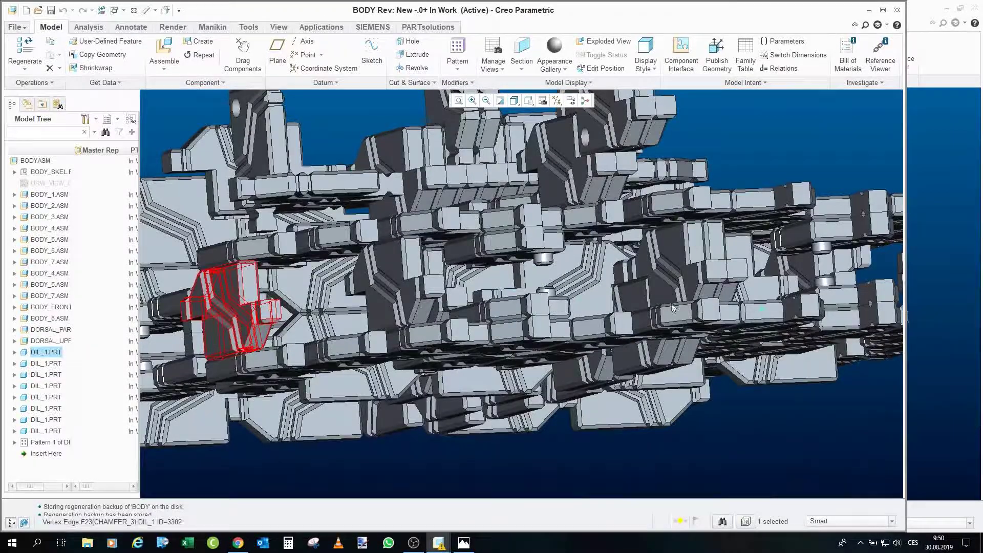
pyautogui.scroll(-4, 588, 303)
# - Clear the part selection and orbit the body to inspect the pinned blocks from oblique angles
pyautogui.click(670, 384)
pyautogui.scroll(6, 300, 328)
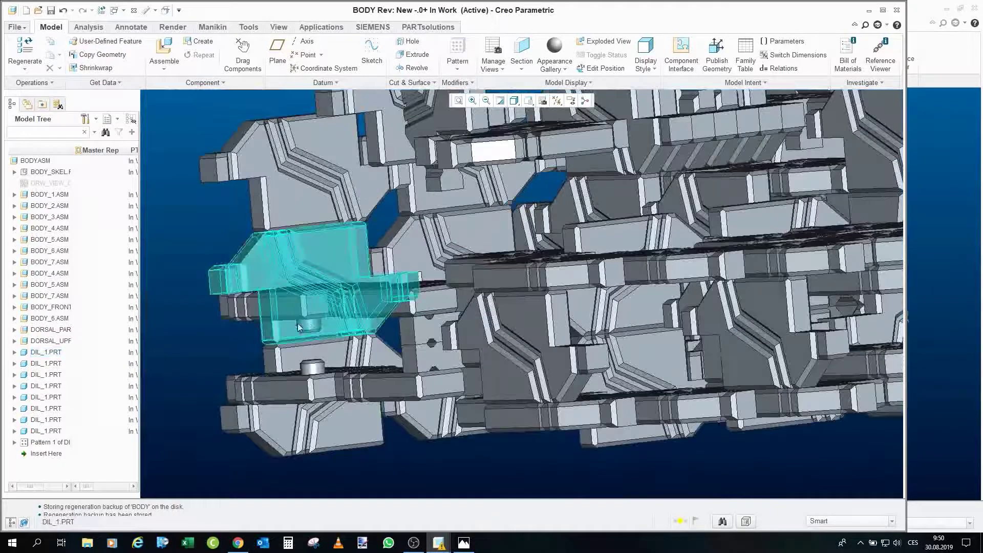
pyautogui.moveTo(300, 328)
pyautogui.mouseDown(button='middle')
pyautogui.moveTo(318, 324)
pyautogui.moveTo(302, 308)
pyautogui.moveTo(303, 321)
pyautogui.mouseUp(button='middle')
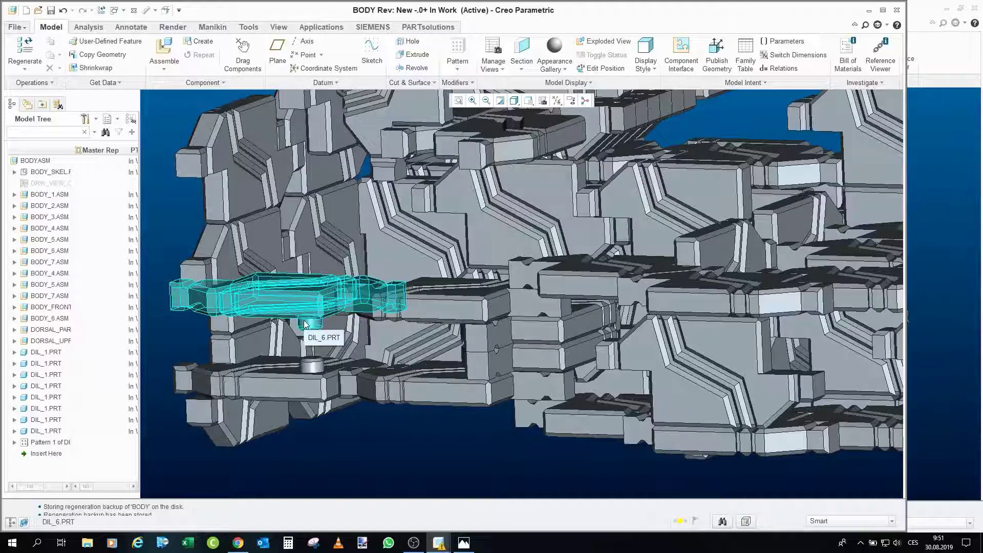
pyautogui.scroll(-5, 343, 402)
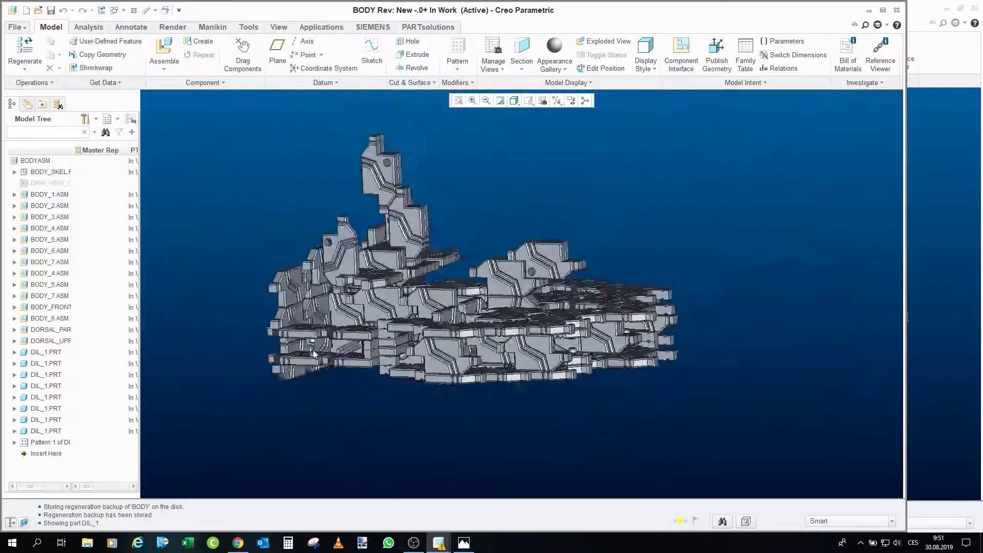
pyautogui.moveTo(343, 402)
pyautogui.mouseDown(button='middle')
pyautogui.moveTo(257, 368)
pyautogui.moveTo(204, 384)
pyautogui.moveTo(322, 394)
pyautogui.mouseUp(button='middle')
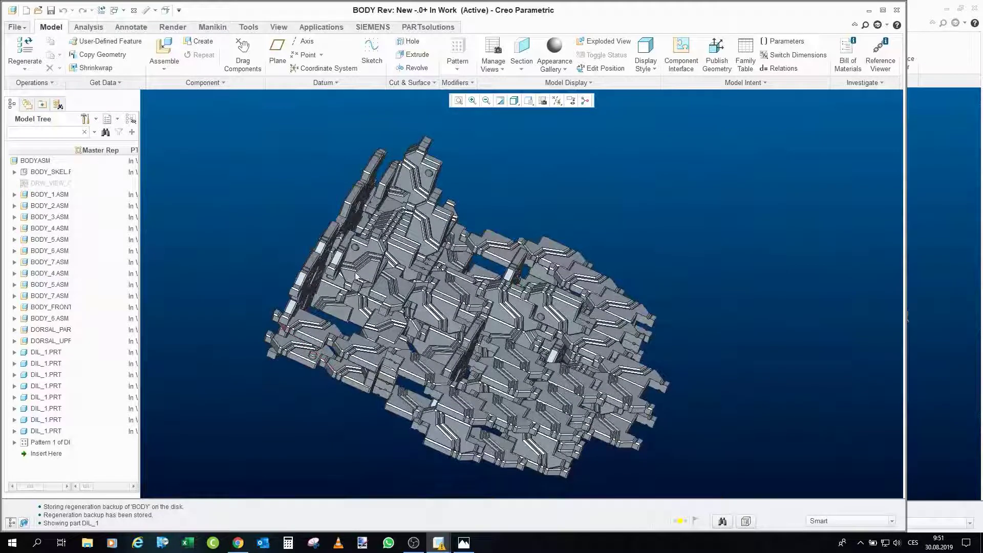
pyautogui.moveTo(356, 275); pyautogui.dragTo(376, 274, button='middle')
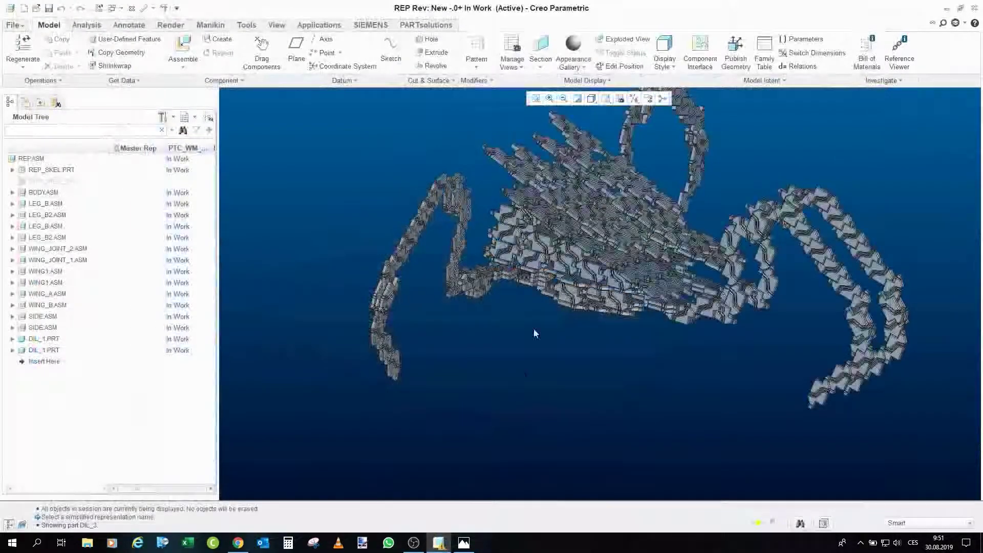
pyautogui.scroll(5, 534, 334)
pyautogui.moveTo(534, 334); pyautogui.dragTo(502, 246, button='middle')
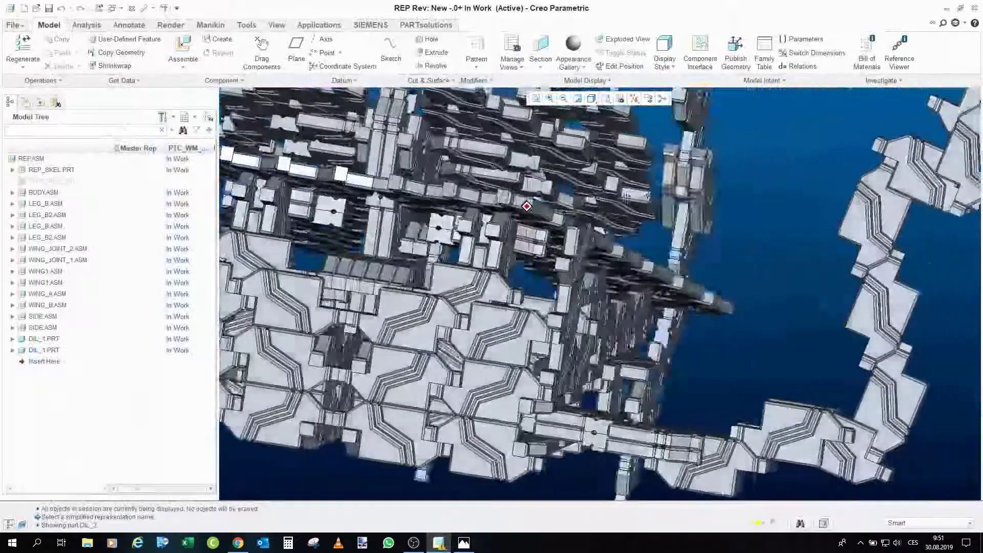
pyautogui.scroll(-5, 626, 196)
pyautogui.scroll(5, 626, 196)
pyautogui.moveTo(626, 196)
pyautogui.mouseDown(button='middle')
pyautogui.moveTo(605, 271)
pyautogui.moveTo(547, 284)
pyautogui.mouseUp(button='middle')
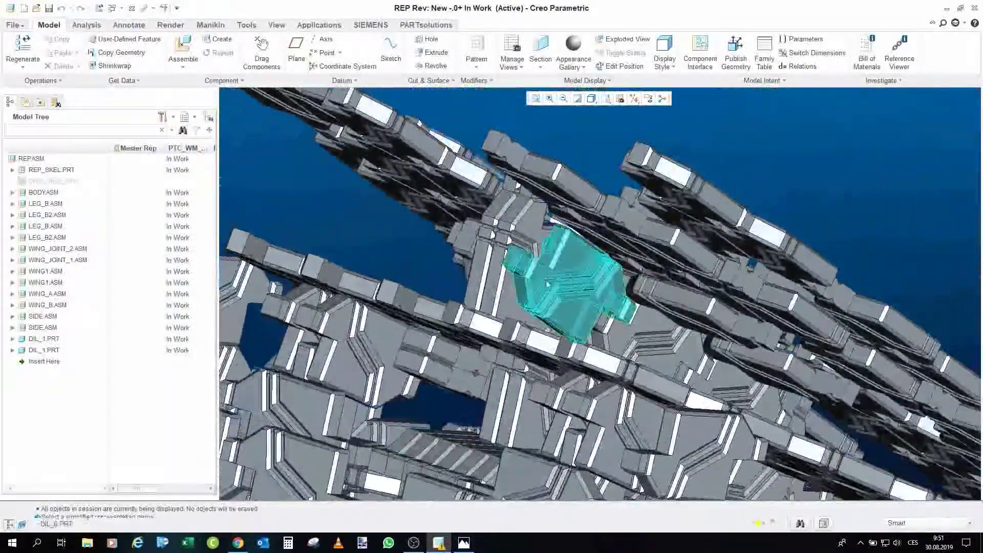
pyautogui.click(552, 248)
pyautogui.moveTo(549, 256)
pyautogui.mouseDown(button='middle')
pyautogui.moveTo(527, 221)
pyautogui.moveTo(681, 362)
pyautogui.moveTo(636, 362)
pyautogui.moveTo(623, 382)
pyautogui.moveTo(545, 188)
pyautogui.moveTo(634, 226)
pyautogui.moveTo(597, 218)
pyautogui.moveTo(563, 229)
pyautogui.mouseUp(button='middle')
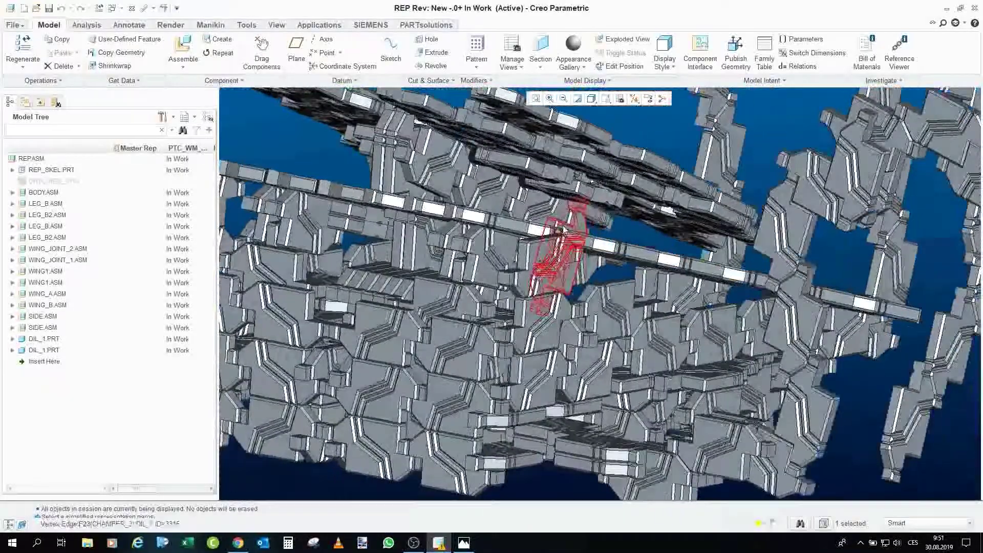
pyautogui.scroll(5, 564, 229)
pyautogui.scroll(-8, 517, 254)
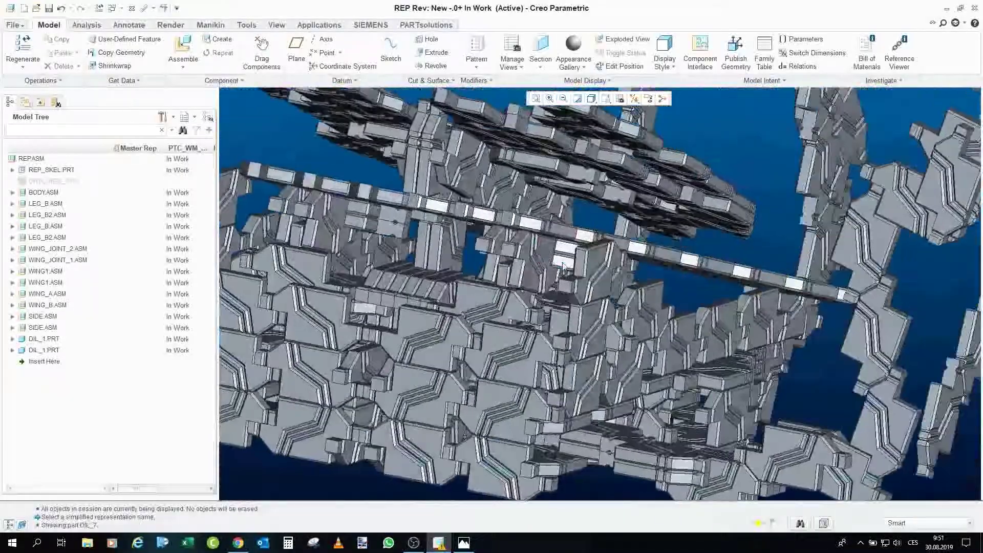
pyautogui.moveTo(332, 205)
pyautogui.mouseDown(button='middle')
pyautogui.moveTo(336, 221)
pyautogui.moveTo(399, 246)
pyautogui.mouseUp(button='middle')
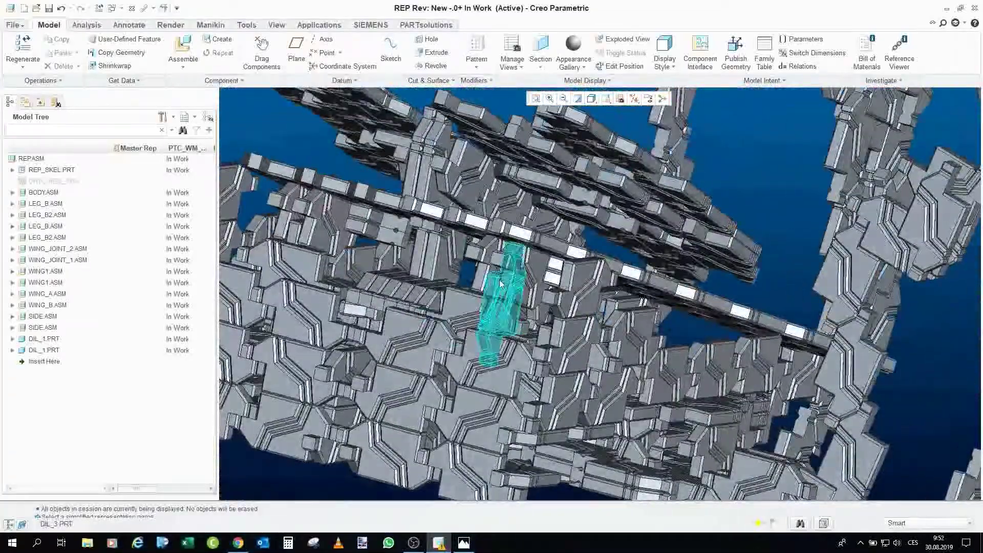
pyautogui.moveTo(501, 284)
pyautogui.mouseDown(button='middle')
pyautogui.moveTo(494, 293)
pyautogui.moveTo(667, 293)
pyautogui.moveTo(548, 338)
pyautogui.moveTo(473, 279)
pyautogui.moveTo(462, 290)
pyautogui.moveTo(469, 299)
pyautogui.mouseUp(button='middle')
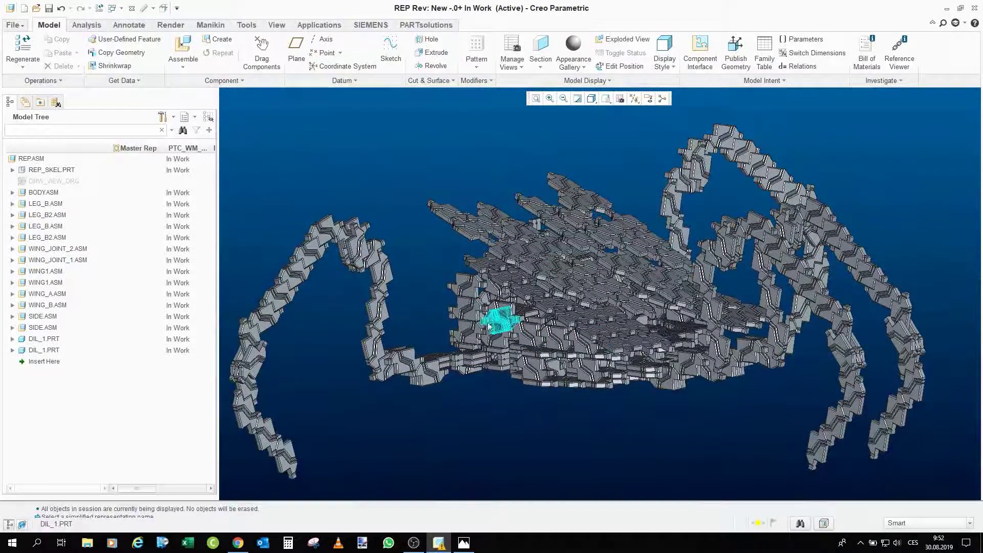
pyautogui.moveTo(417, 235)
pyautogui.mouseDown(button='middle')
pyautogui.moveTo(442, 247)
pyautogui.moveTo(380, 270)
pyautogui.moveTo(512, 255)
pyautogui.moveTo(545, 223)
pyautogui.mouseUp(button='middle')
pyautogui.hotkey('ctrl', 'd')
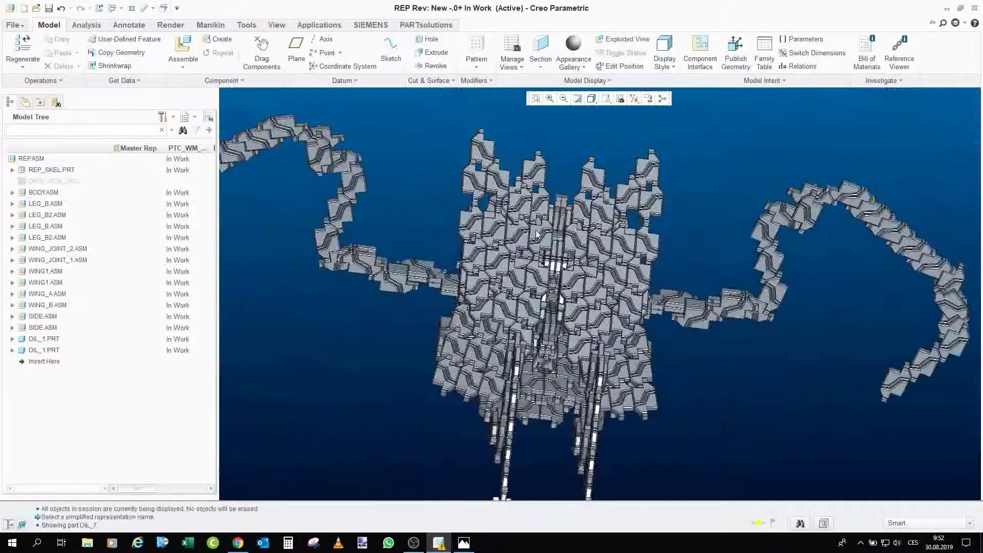
pyautogui.moveTo(547, 316)
pyautogui.mouseDown(button='middle')
pyautogui.moveTo(442, 295)
pyautogui.moveTo(529, 278)
pyautogui.moveTo(593, 296)
pyautogui.mouseUp(button='middle')
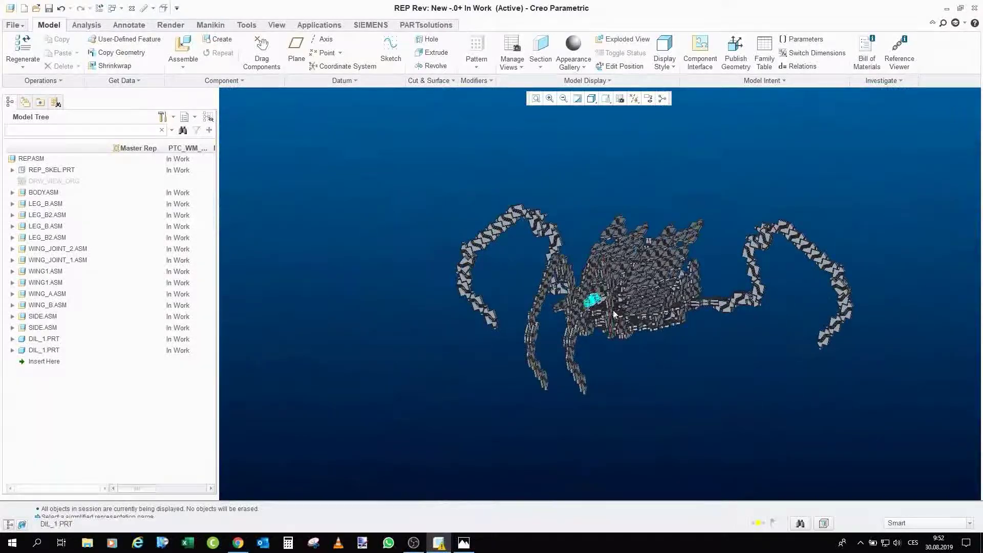
pyautogui.scroll(-3, 716, 305)
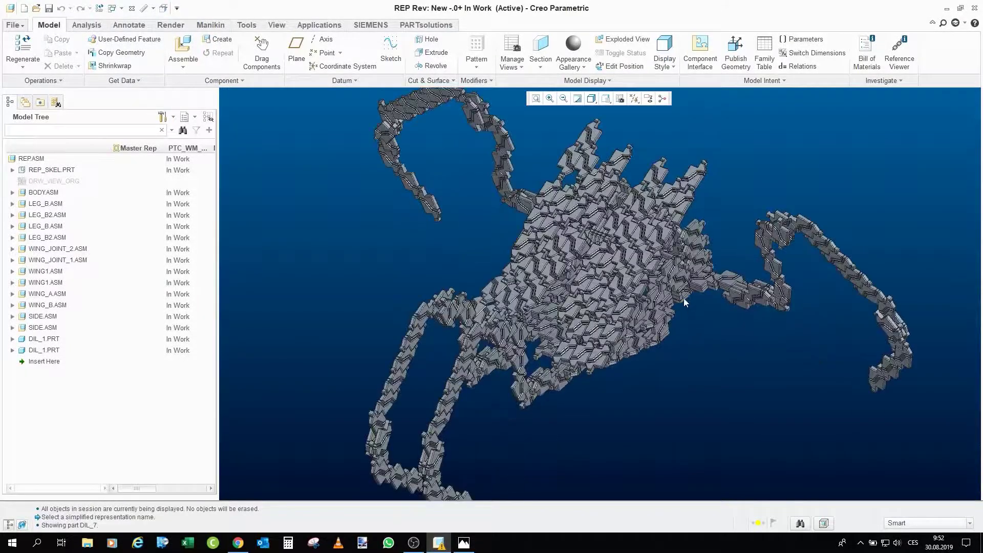
pyautogui.scroll(-3, 686, 277)
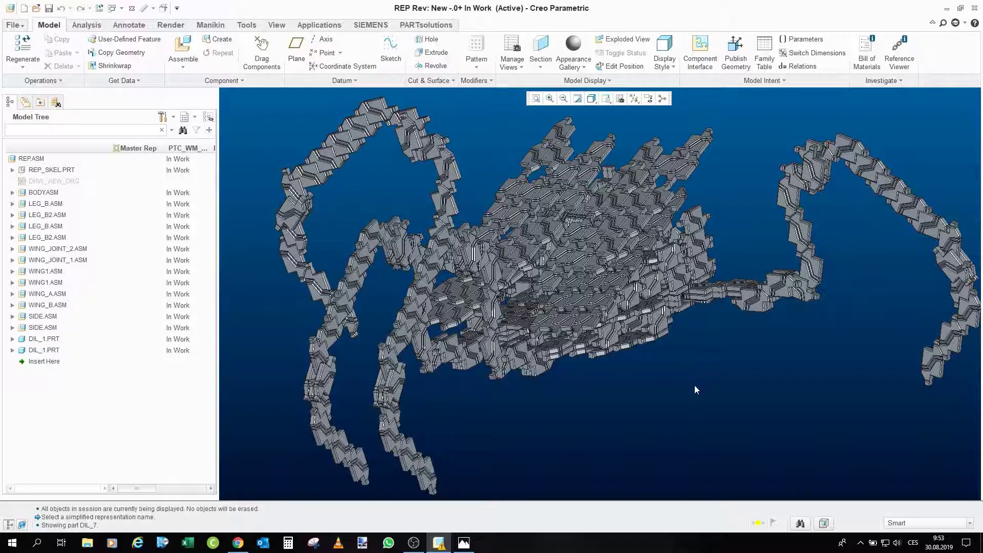
# - Orbit and zoom the REP assembly to view the replicator from the side and another angle
pyautogui.scroll(-2, 566, 245)
pyautogui.scroll(5, 602, 298)
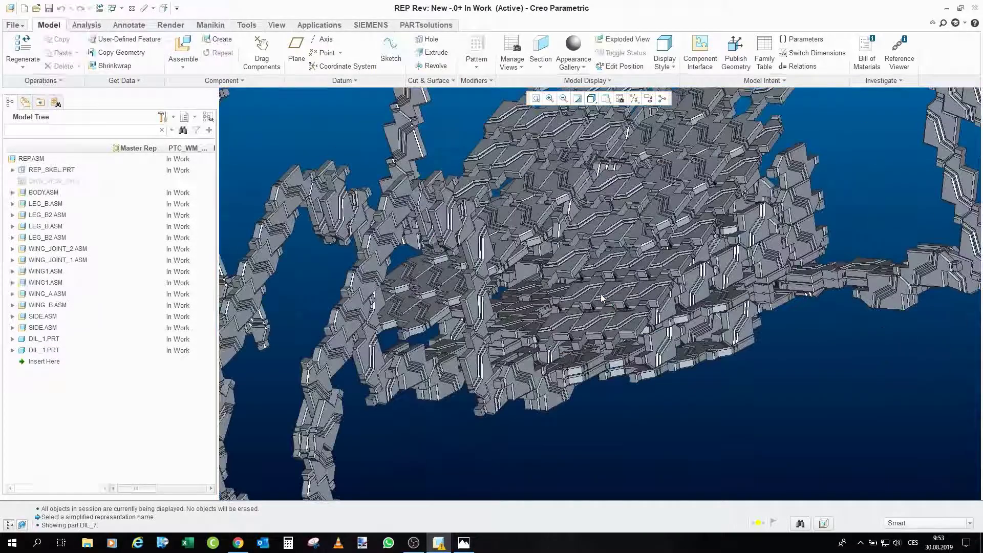
pyautogui.moveTo(602, 299); pyautogui.dragTo(558, 281, button='middle')
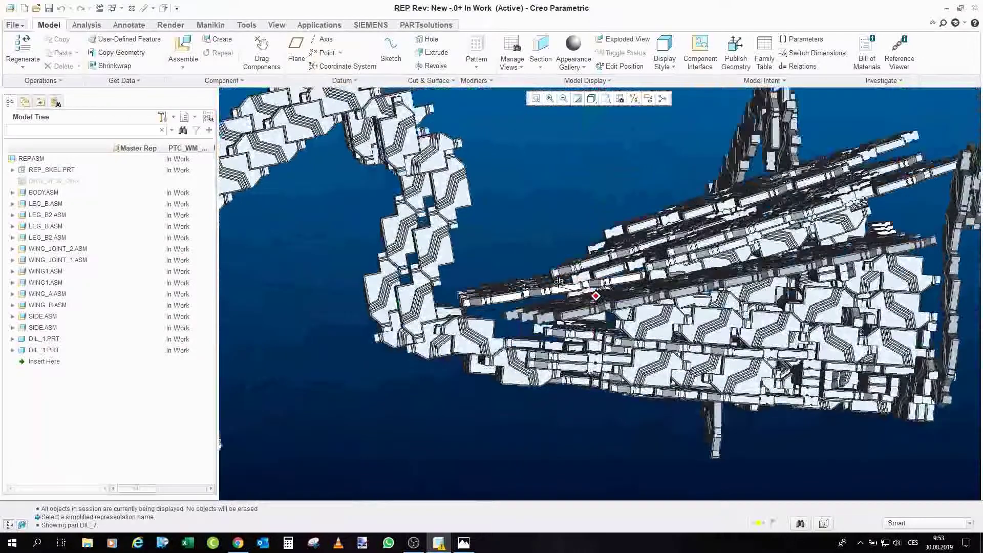
pyautogui.scroll(-5, 564, 205)
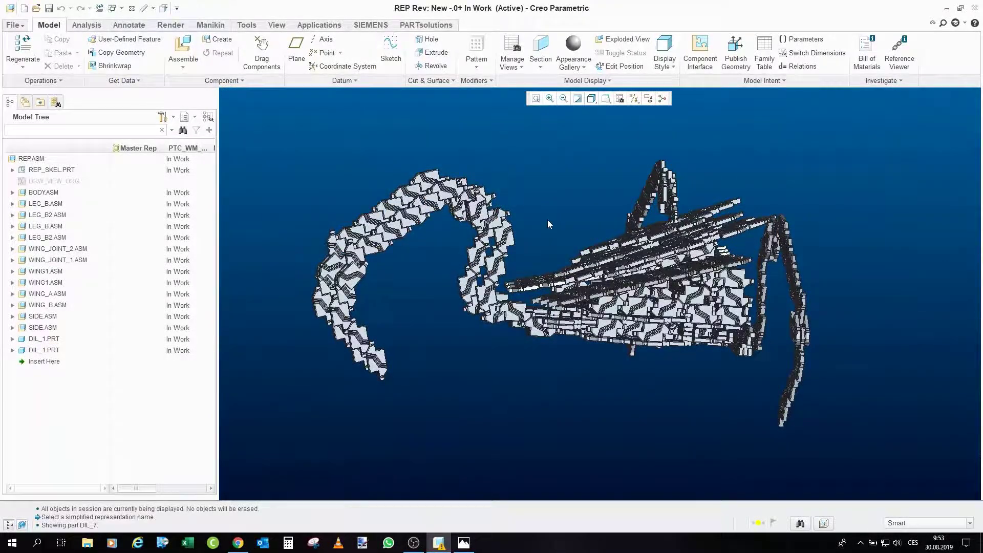
pyautogui.moveTo(560, 323); pyautogui.dragTo(588, 316, button='middle')
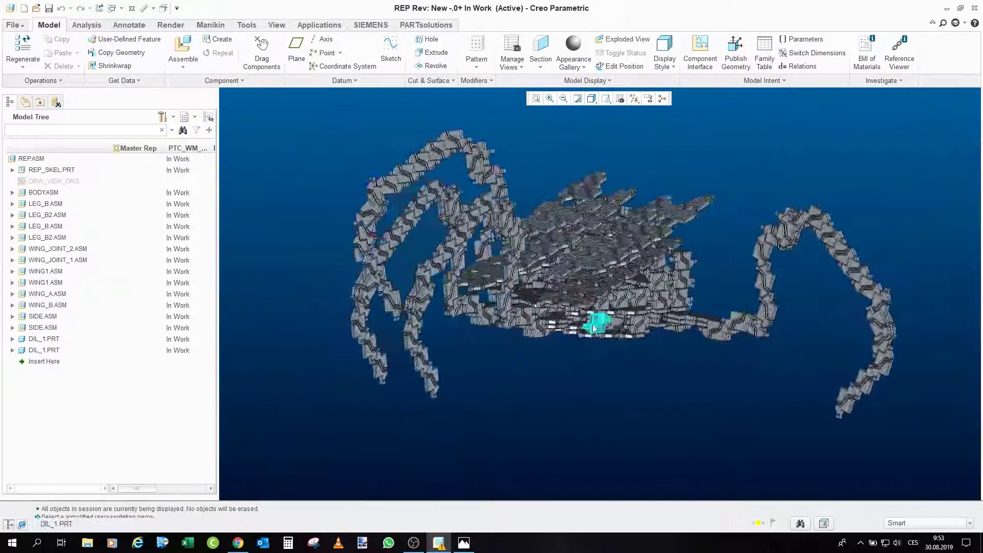